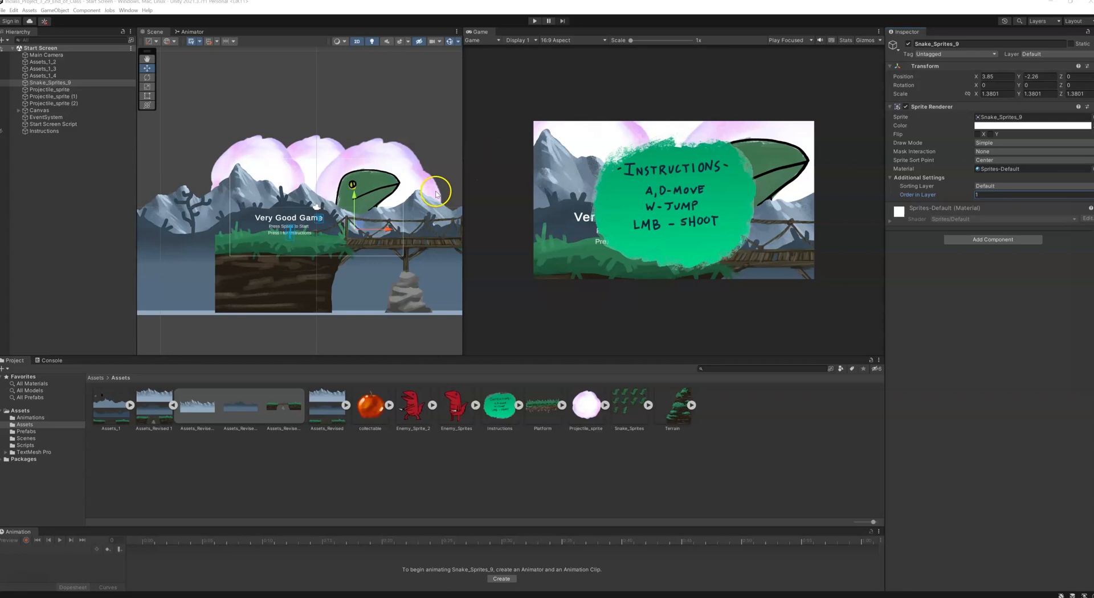
- Run the game in play mode with an enlarged Game view and toggle the start screen's instructions overlay on and off
click(533, 21)
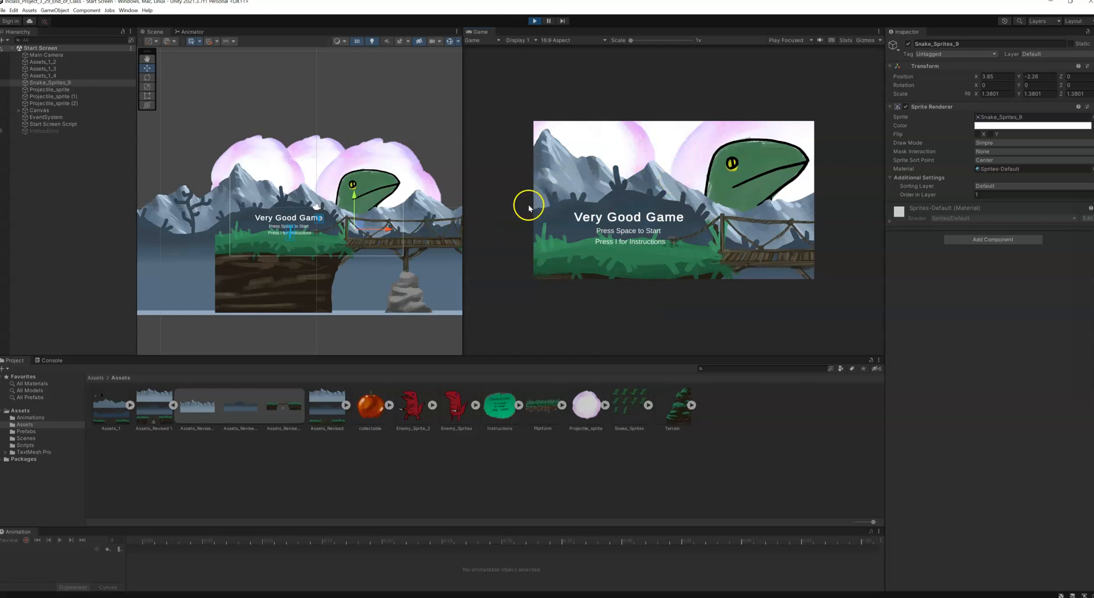
drag(464, 185, 324, 194)
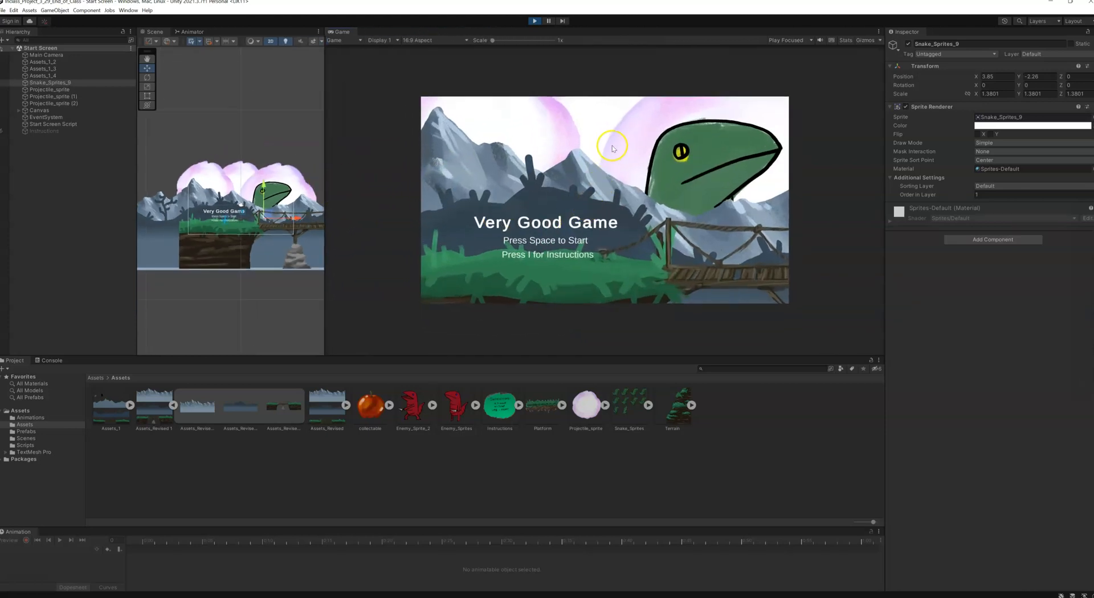
key(i)
key(i)
key(i)
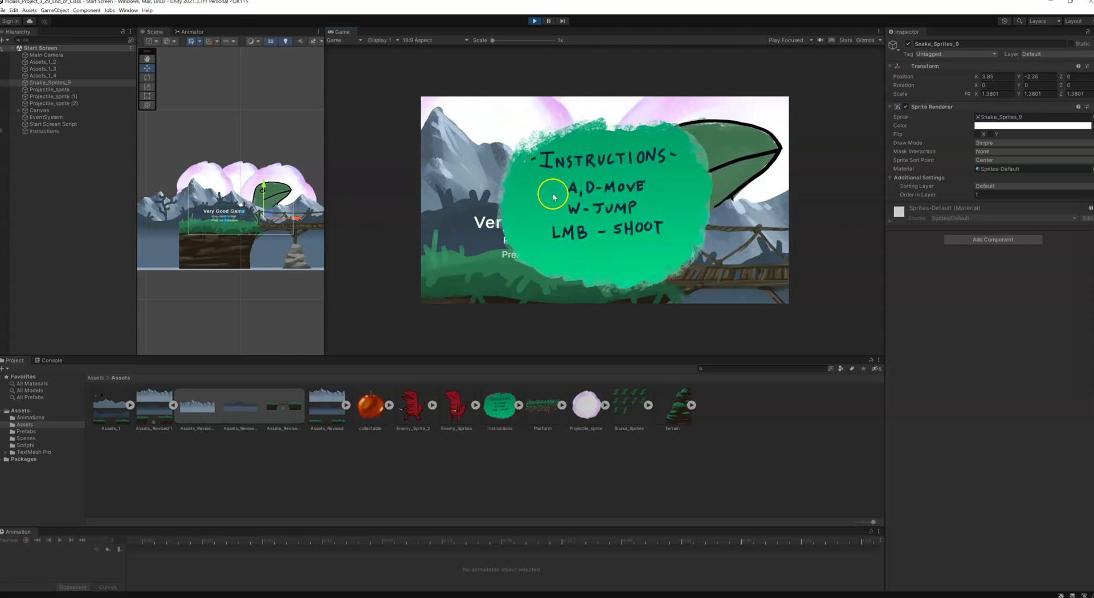
key(i)
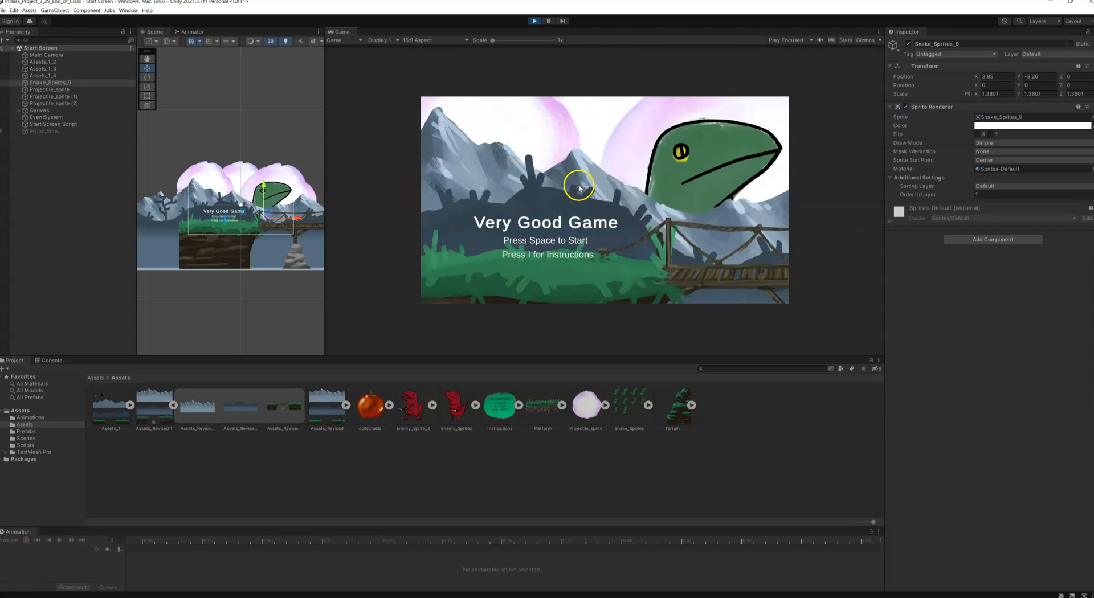
- Start the level from the start screen and move and jump the green character to collect fruits
key(space)
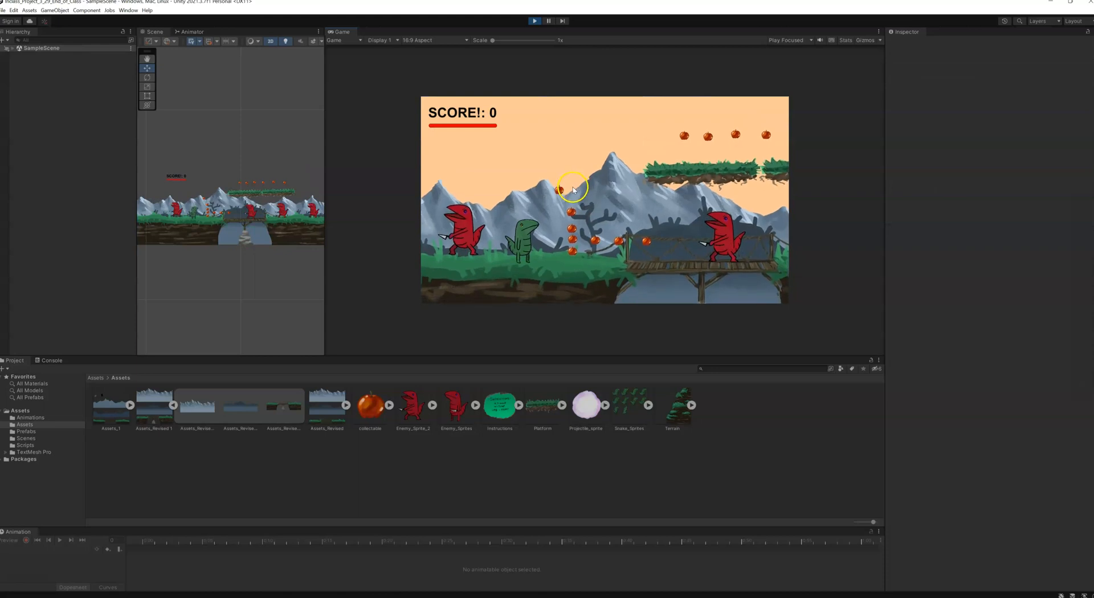
key(d)
key(a)
key(d)
key(space)
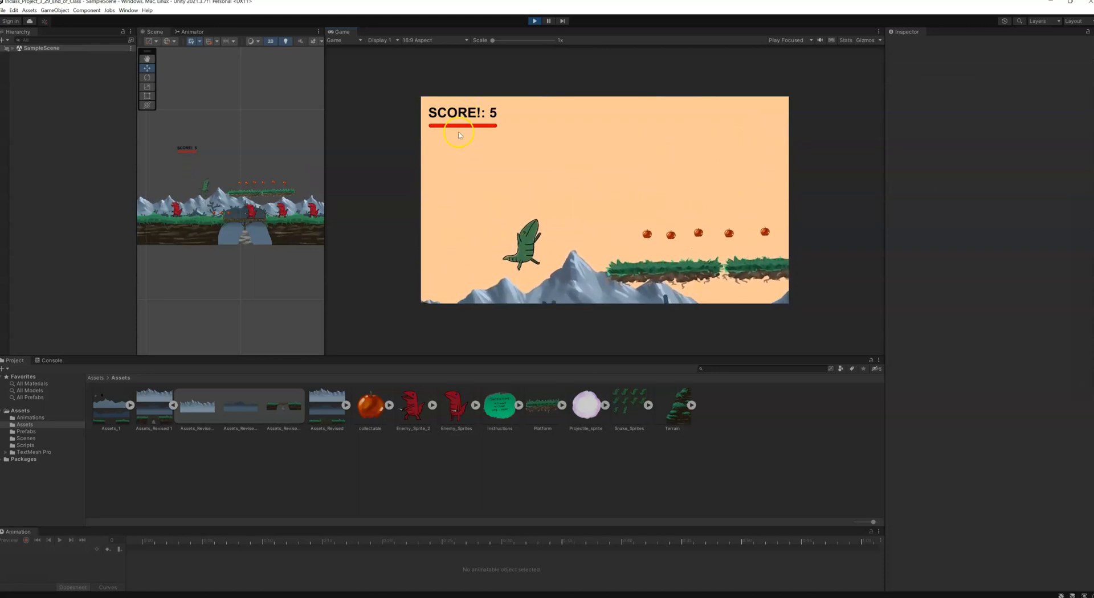
click(562, 263)
key(d)
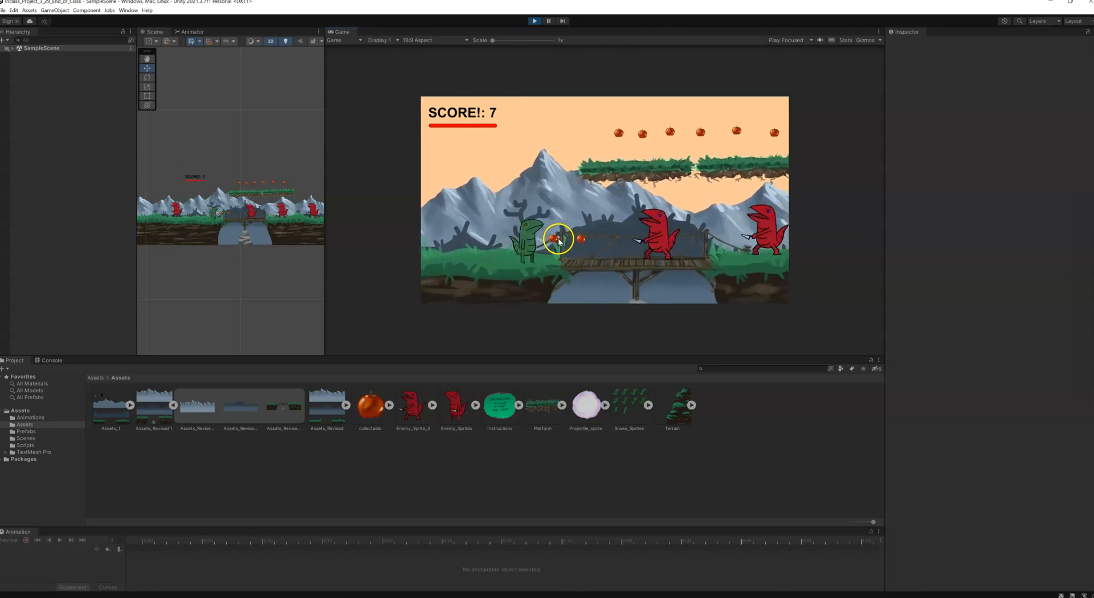
- Test shooting, then walk the character into the enemy on the bridge until its health runs out
key(a)
key(d)
click(598, 224)
click(598, 223)
click(597, 223)
key(d)
key(d)
key(a)
key(d)
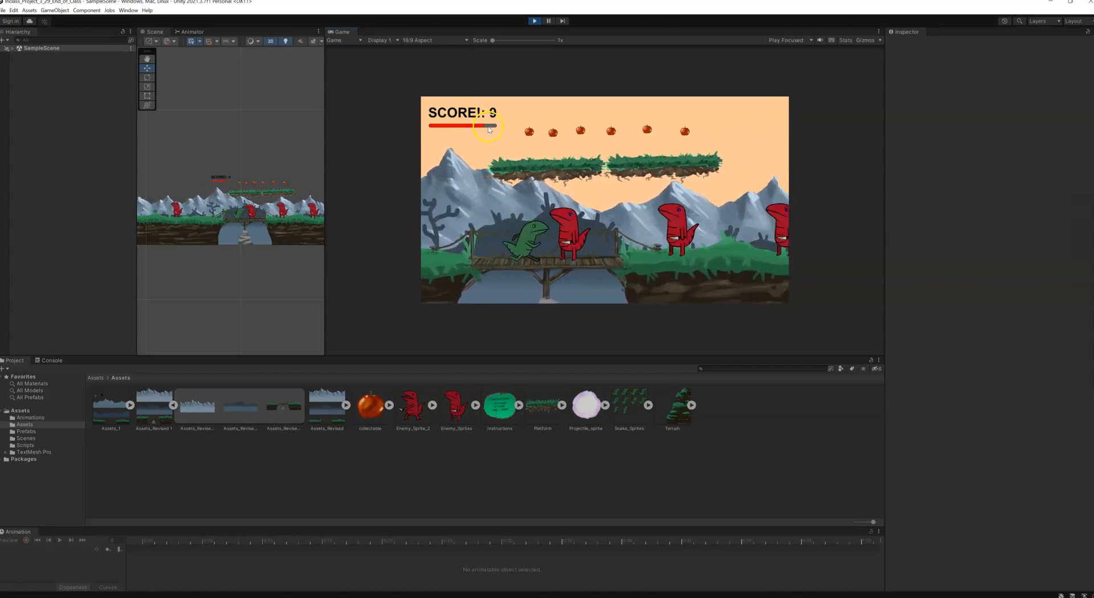
key(a)
key(d)
key(a)
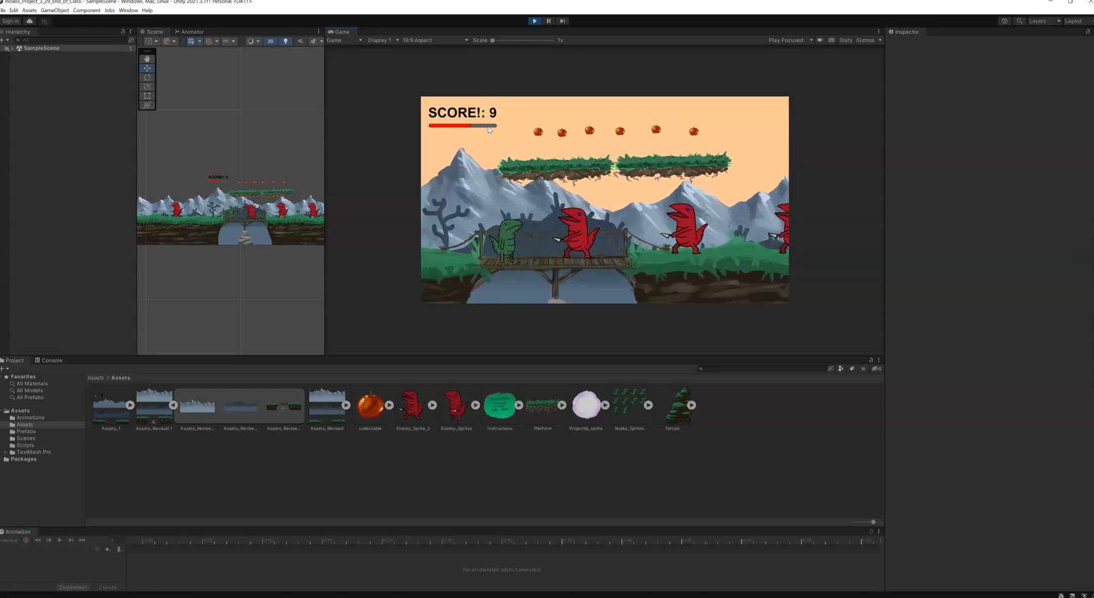
key(d)
key(a)
key(d)
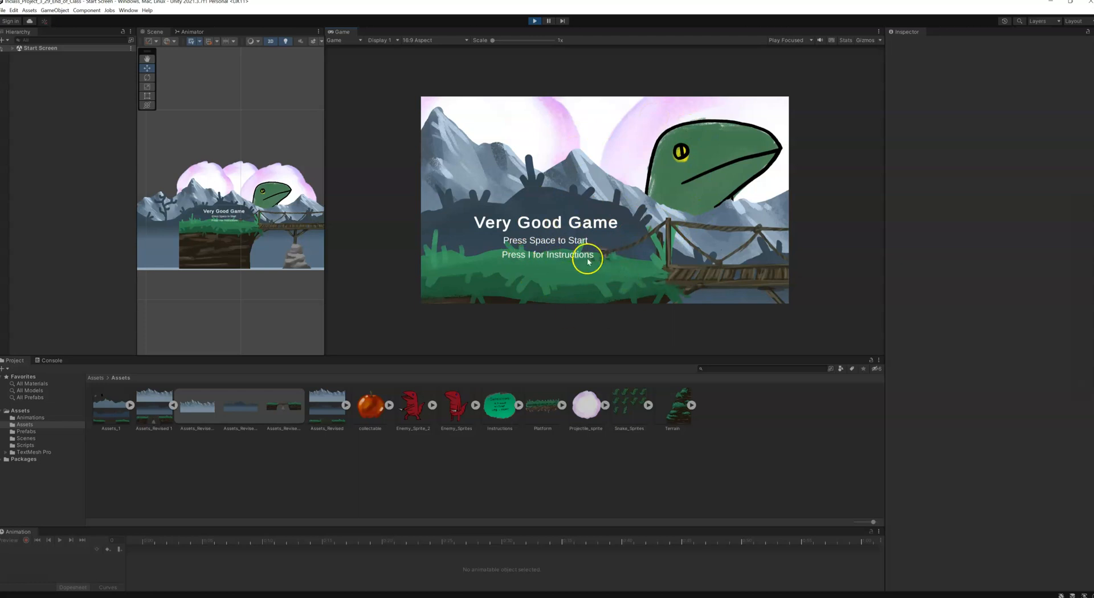
- Restart the level from the start screen and jump through the first group of fruits towards the bridge
key(space)
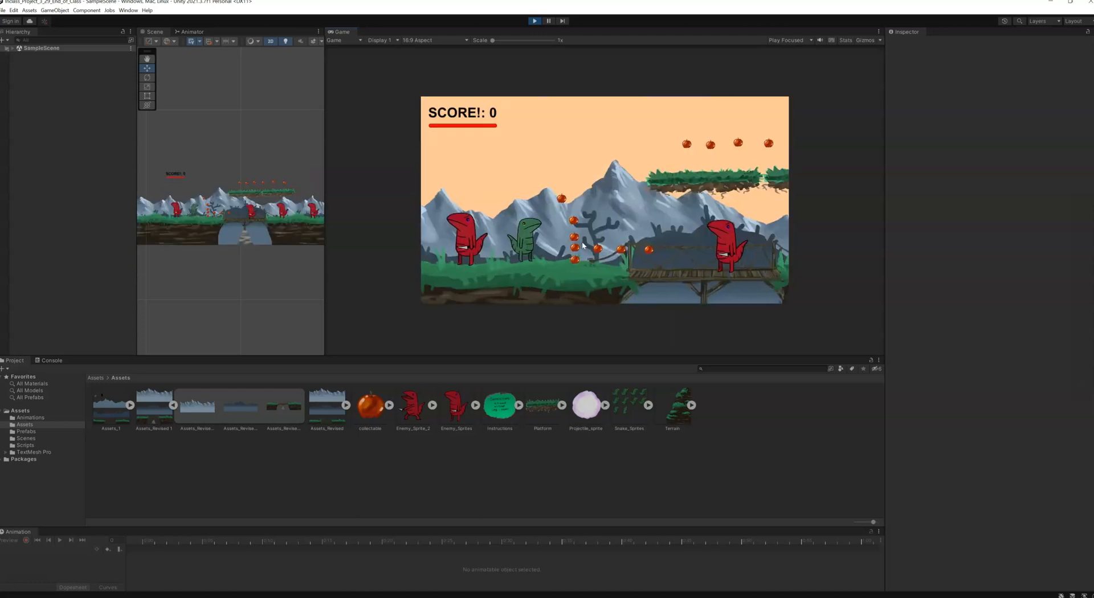
key(space)
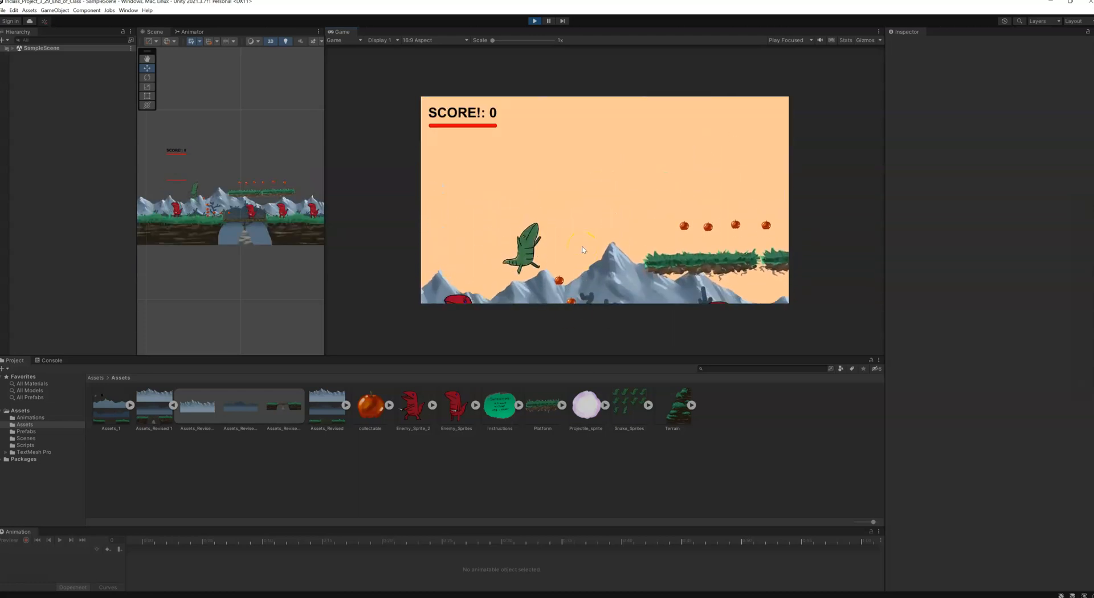
key(space)
key(Right)
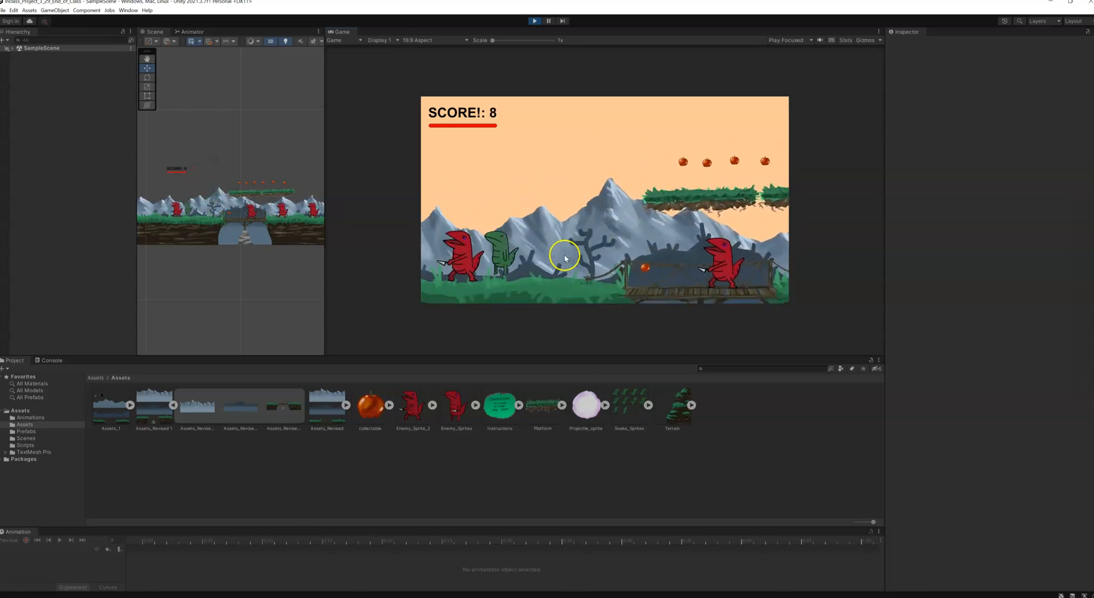
key(space)
key(Right)
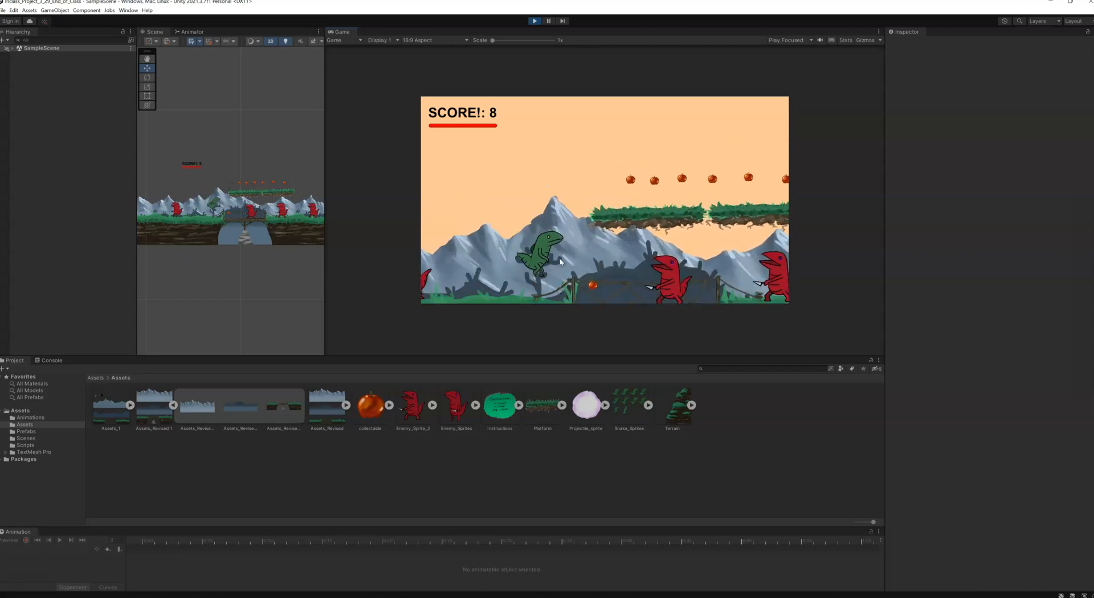
- Play on past the enemies and platforms to the white portal at the end of the level
key(Left)
key(space)
key(Right)
key(Right)
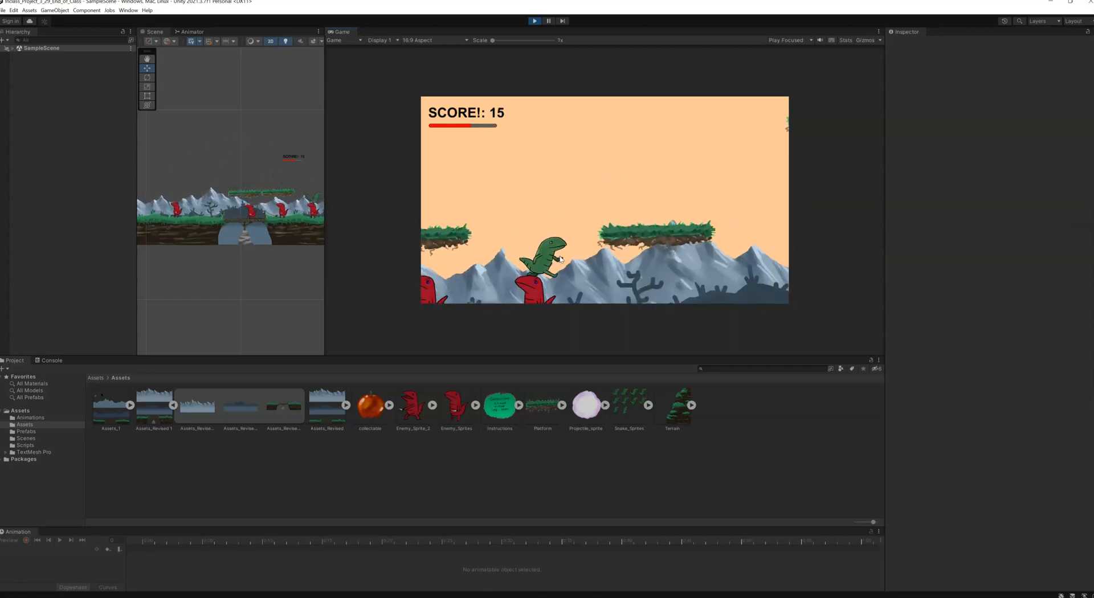
key(Right)
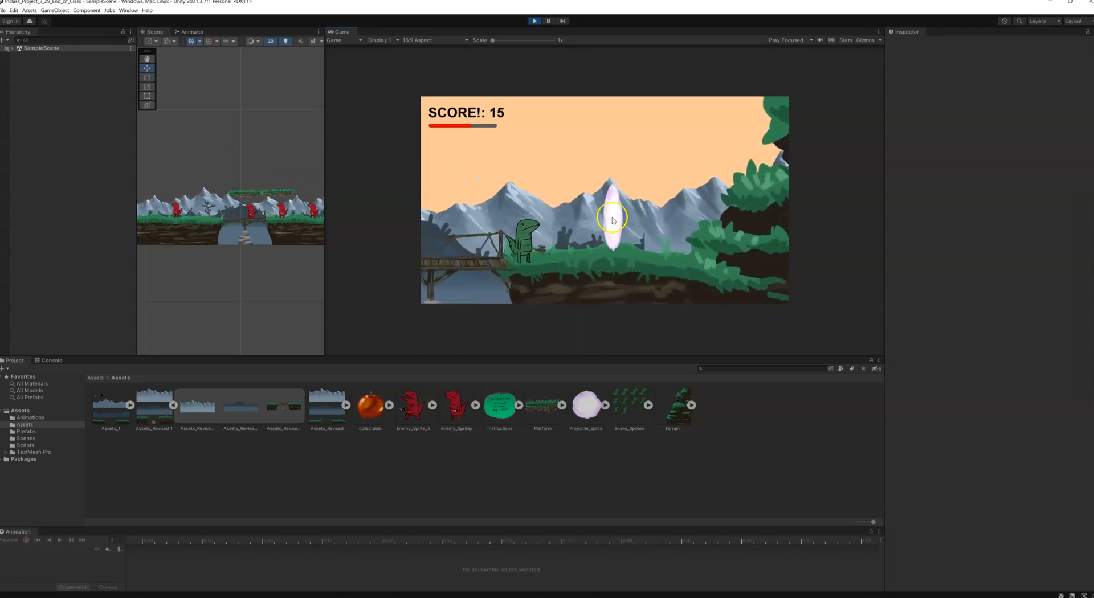
click(563, 238)
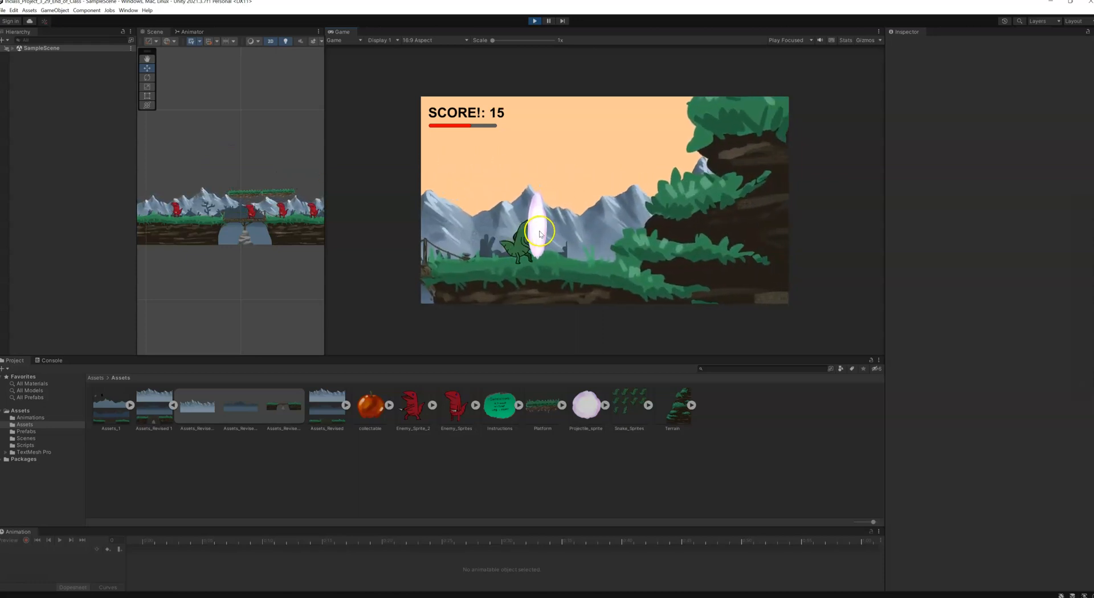
click(569, 224)
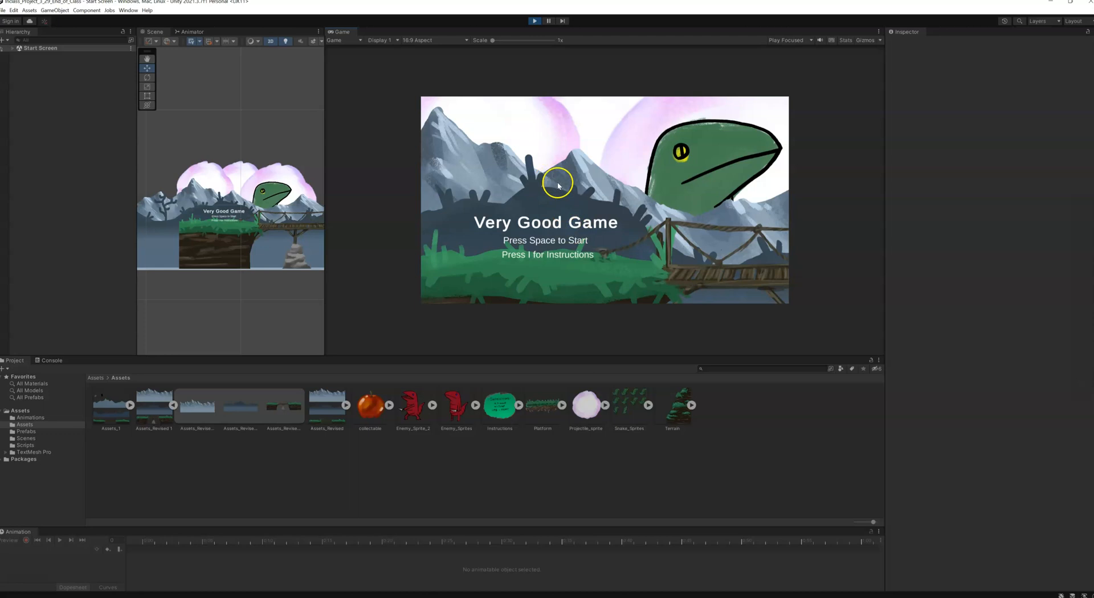
- Stop the play test and open the Build Settings window
click(535, 22)
drag(324, 151, 433, 176)
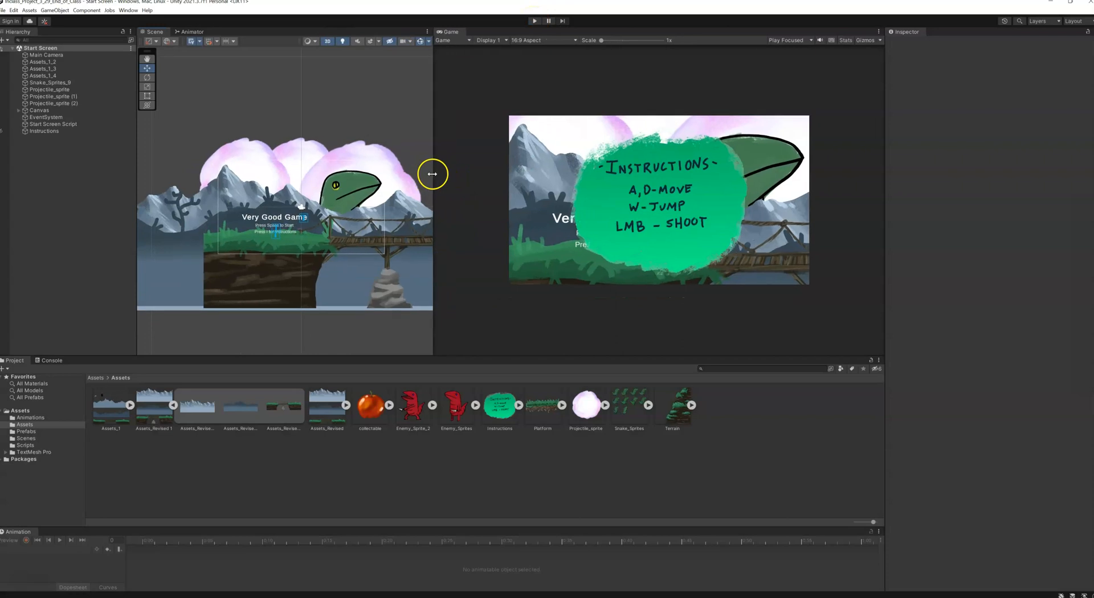
click(3, 11)
click(39, 105)
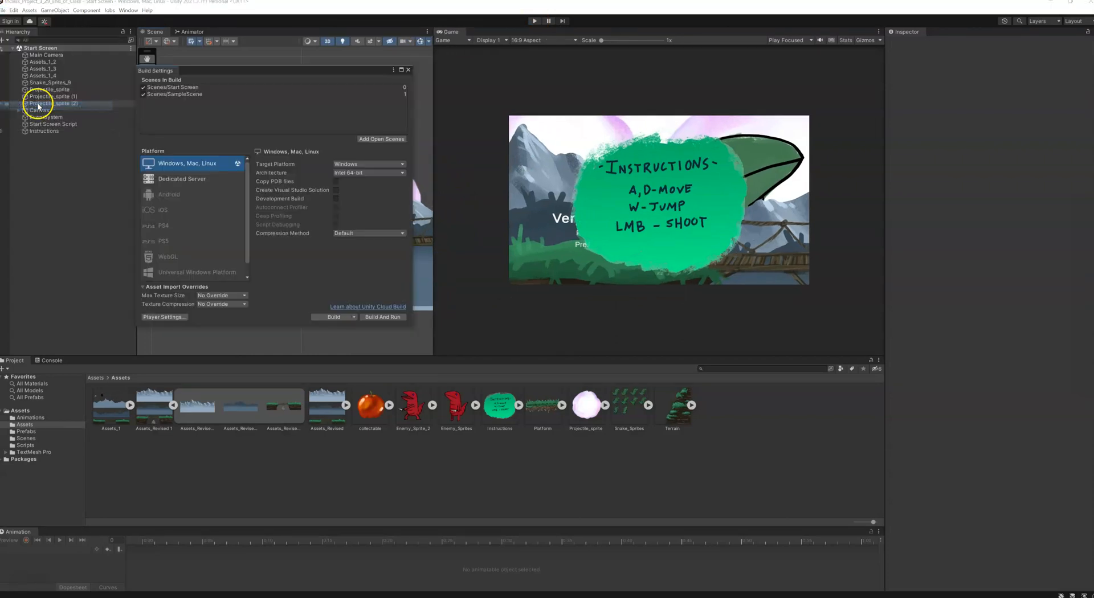
drag(197, 70, 390, 140)
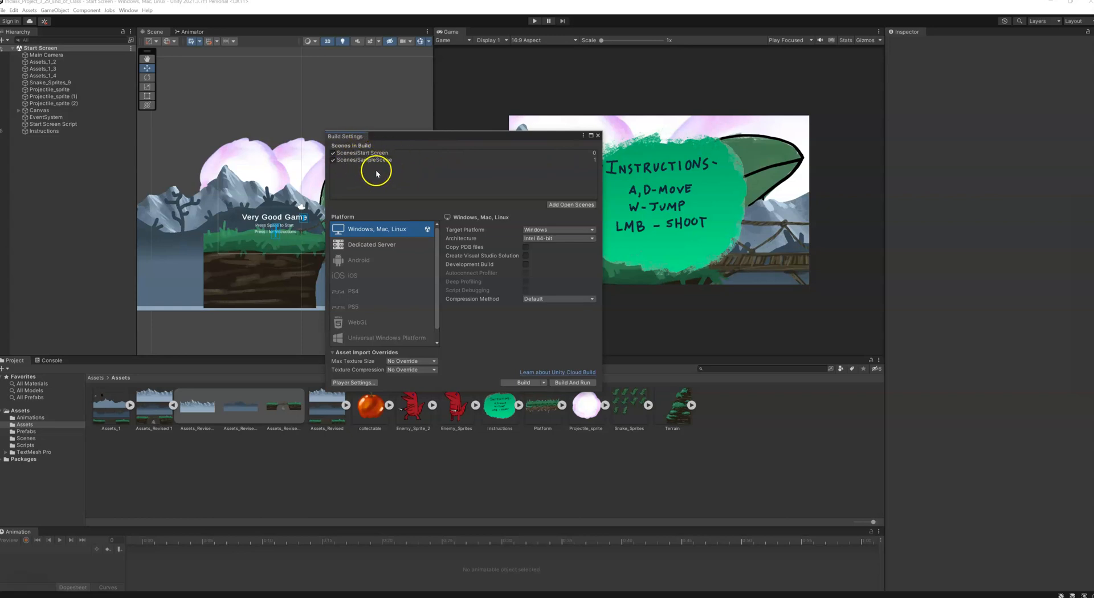
- Check the scenes included in the build and open the Player settings
click(334, 160)
click(343, 383)
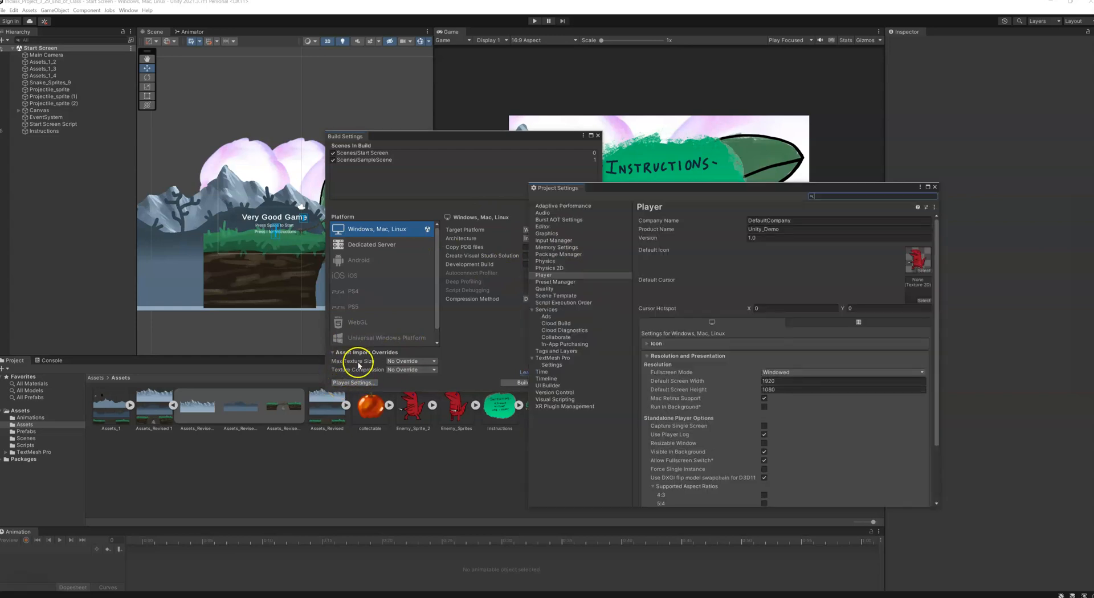
drag(699, 192, 623, 130)
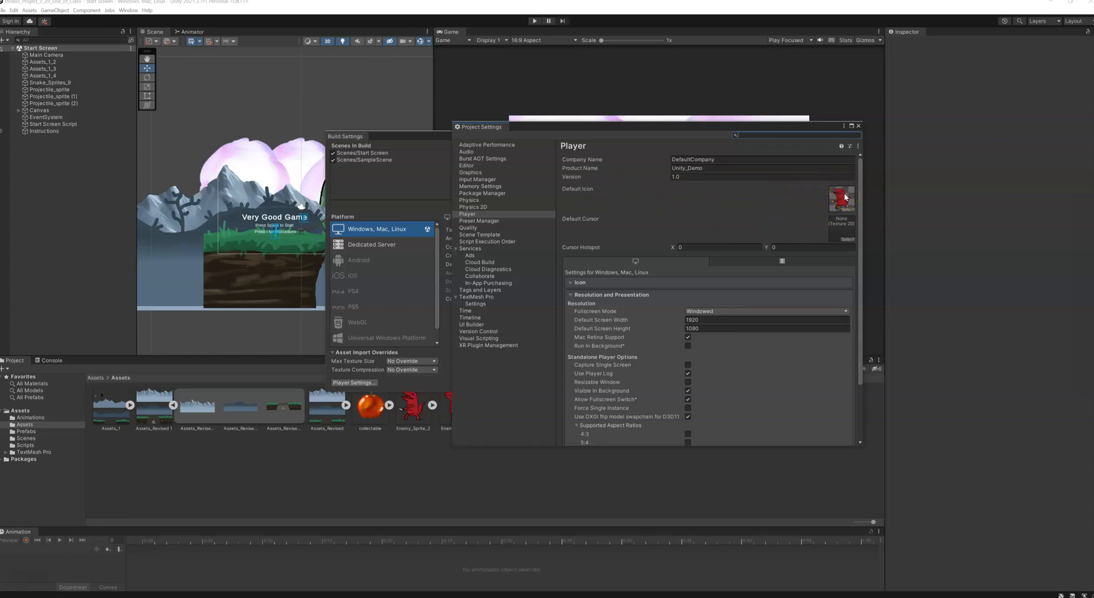
- Examine the player's Resolution and Presentation settings, including the fullscreen modes, default screen size and supported aspect ratios
scroll(676, 190, down, 3)
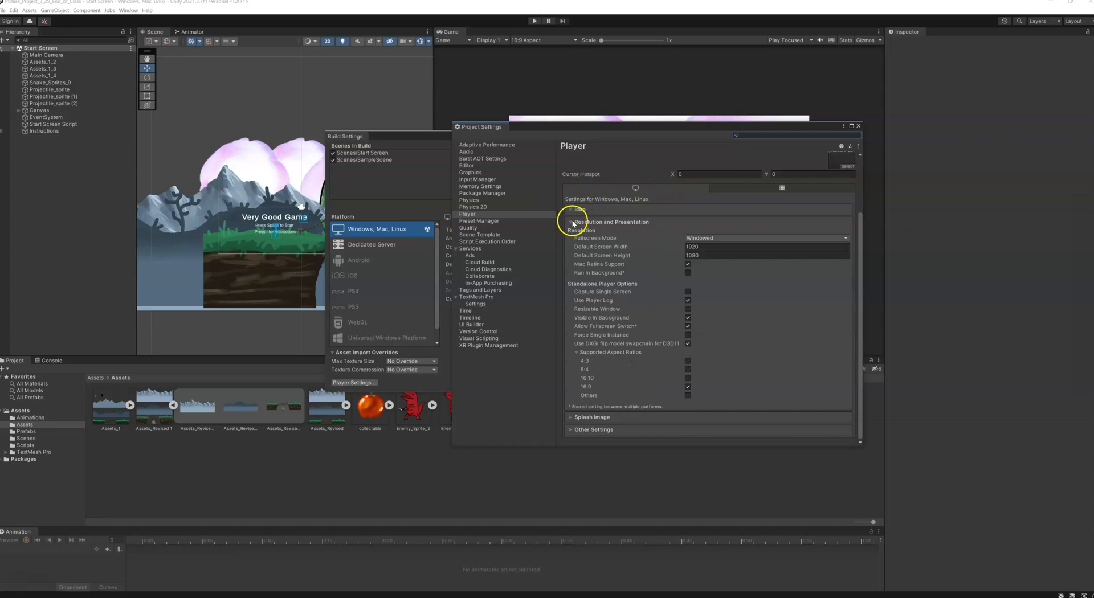
click(574, 222)
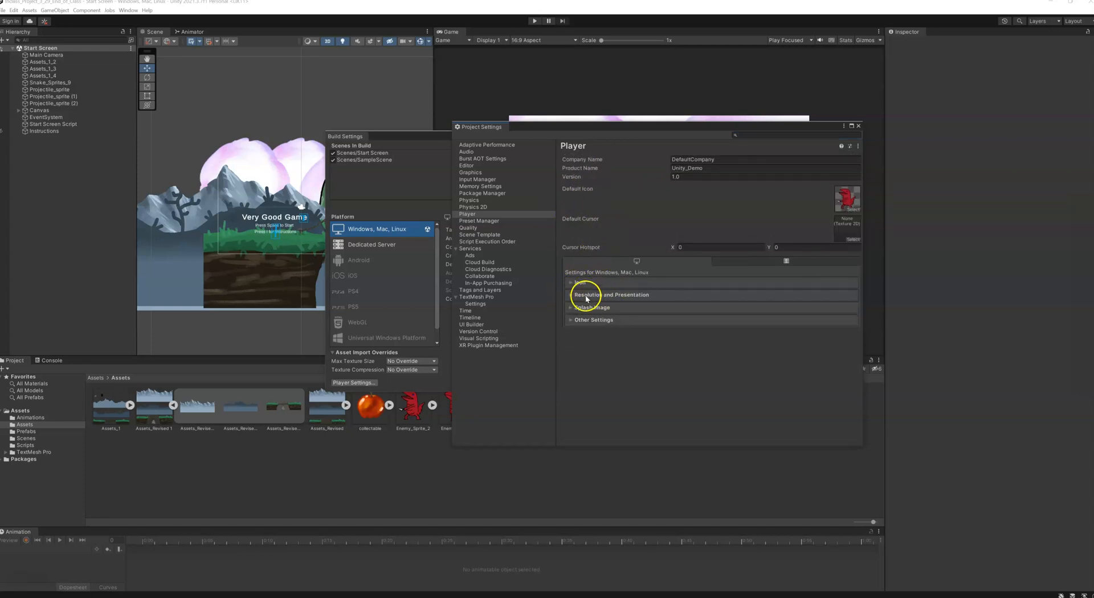
click(623, 296)
scroll(652, 275, down, 1)
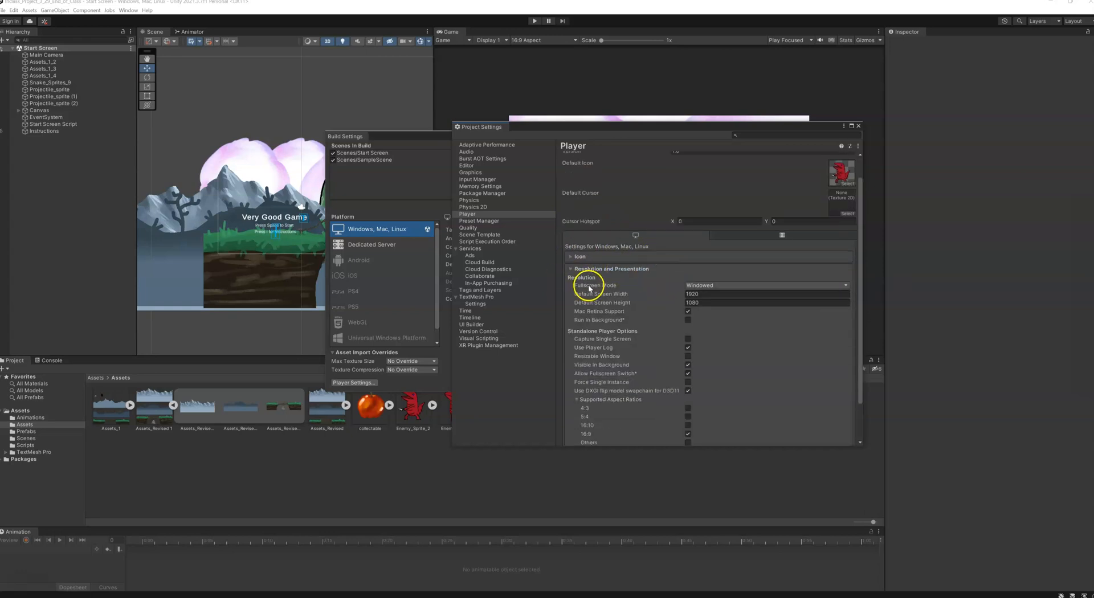
click(702, 286)
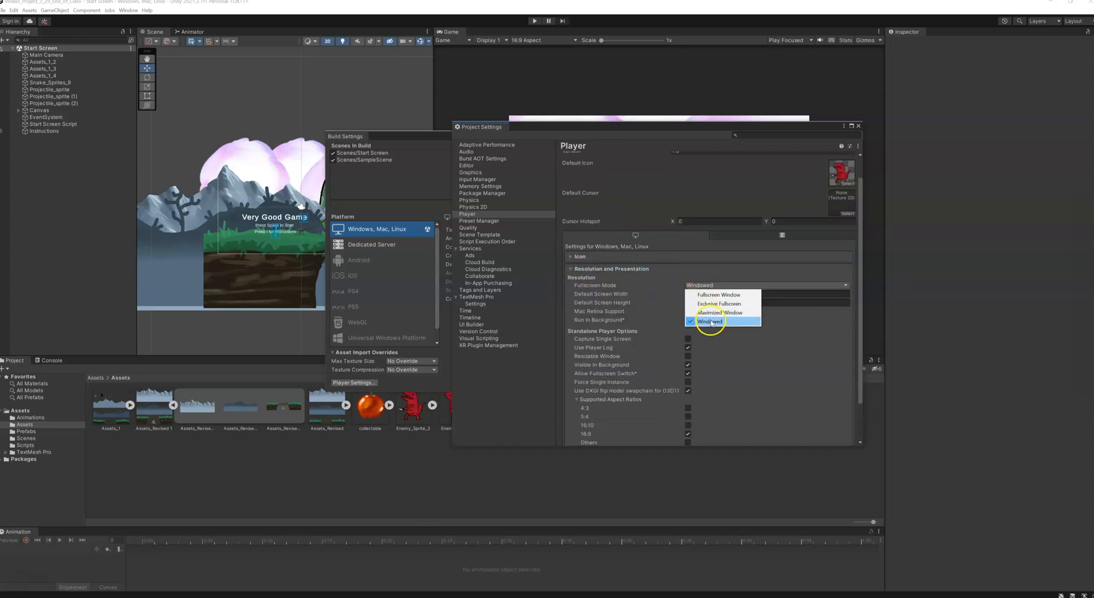
click(692, 272)
click(670, 296)
scroll(738, 302, down, 2)
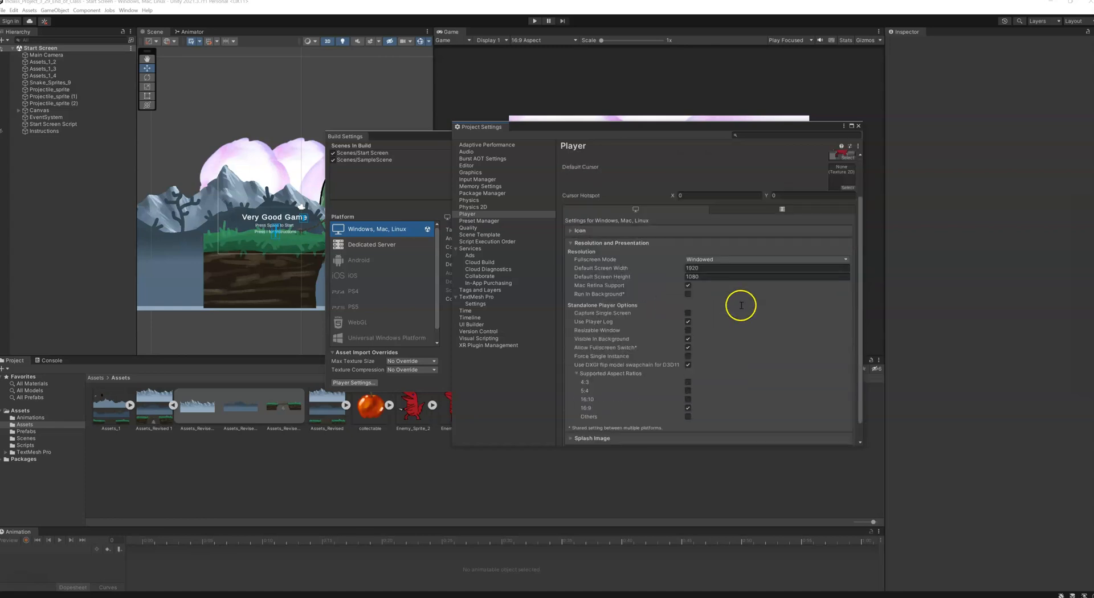
scroll(698, 252, down, 1)
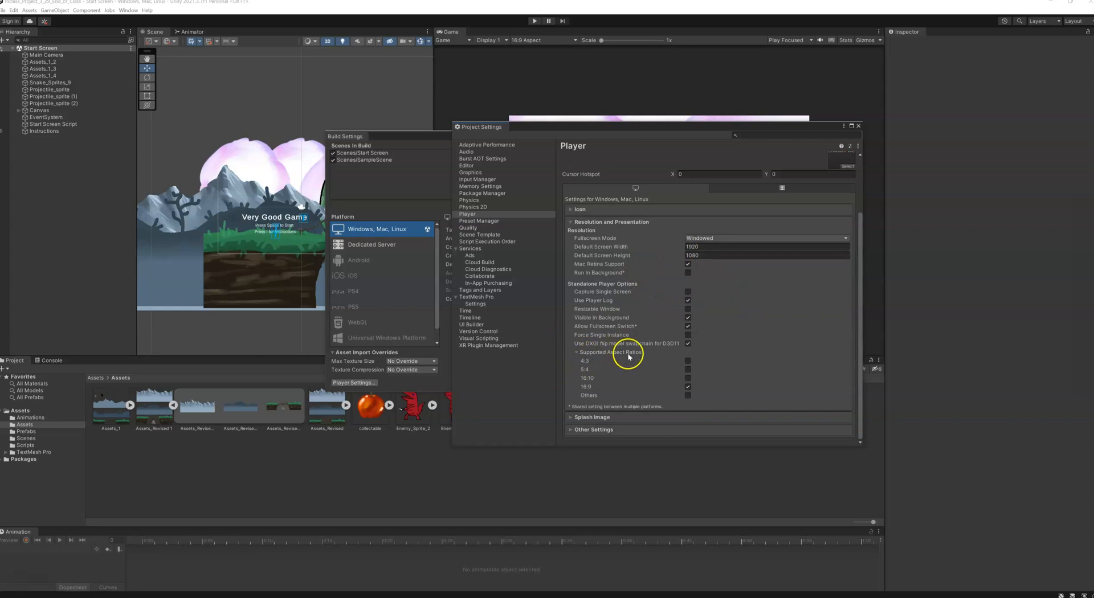
click(687, 370)
click(688, 378)
click(579, 222)
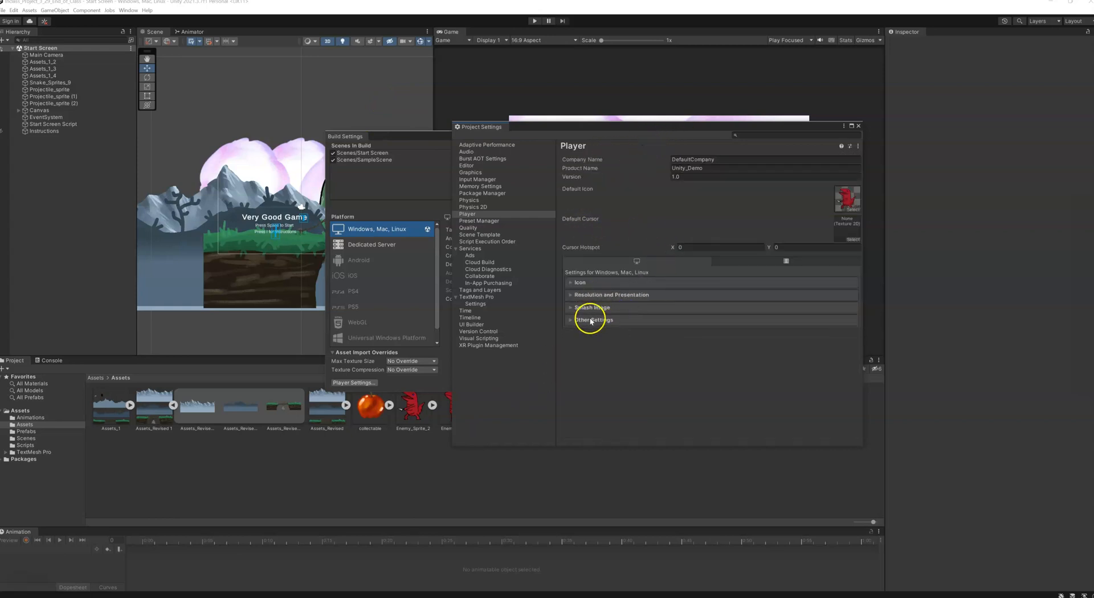
- Inspect the player's Splash Image settings and collapse them again
click(591, 321)
click(580, 307)
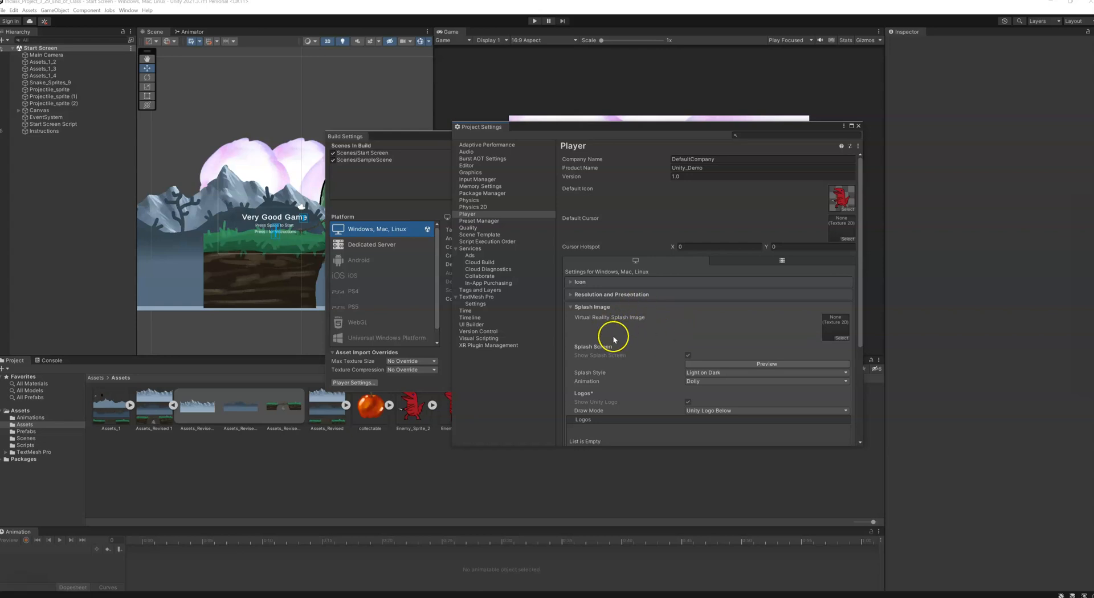
click(585, 307)
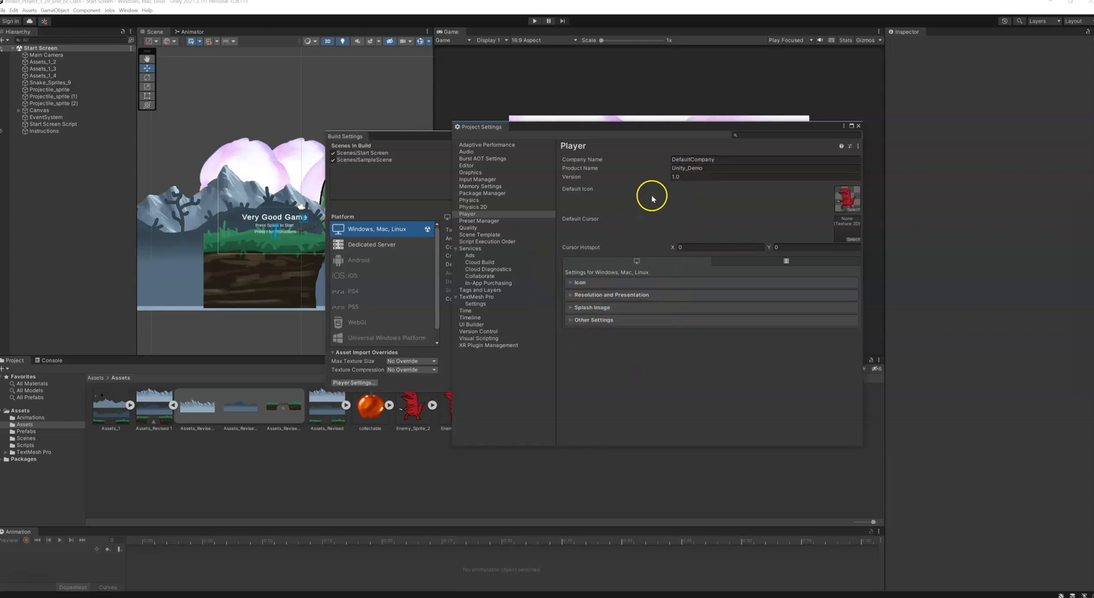
- Start Build And Run for Windows and bring the output folder selection to the middle of the screen
click(406, 172)
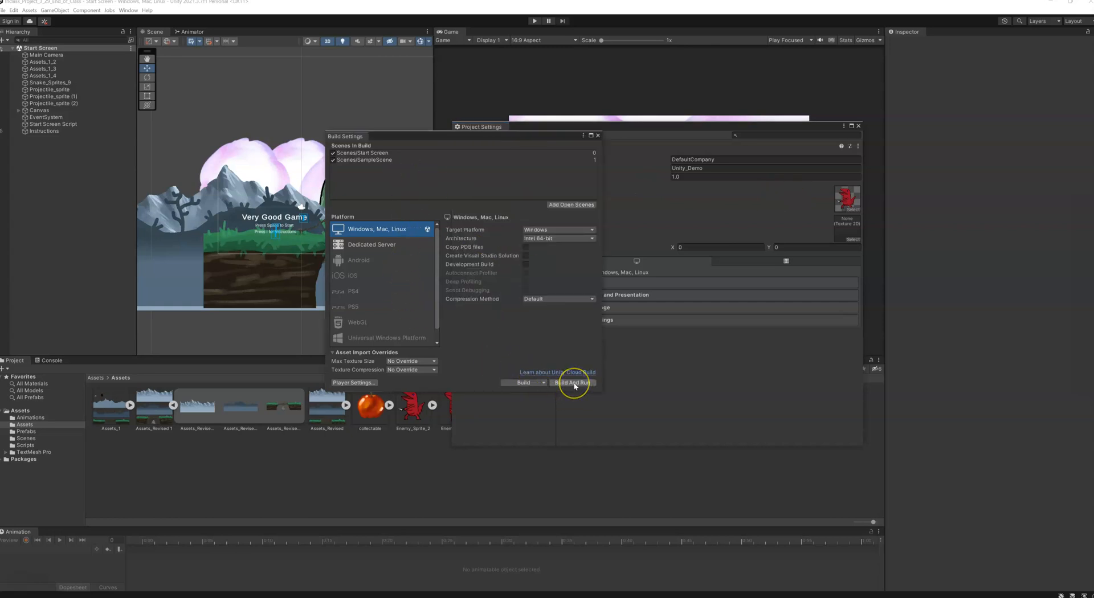
click(522, 380)
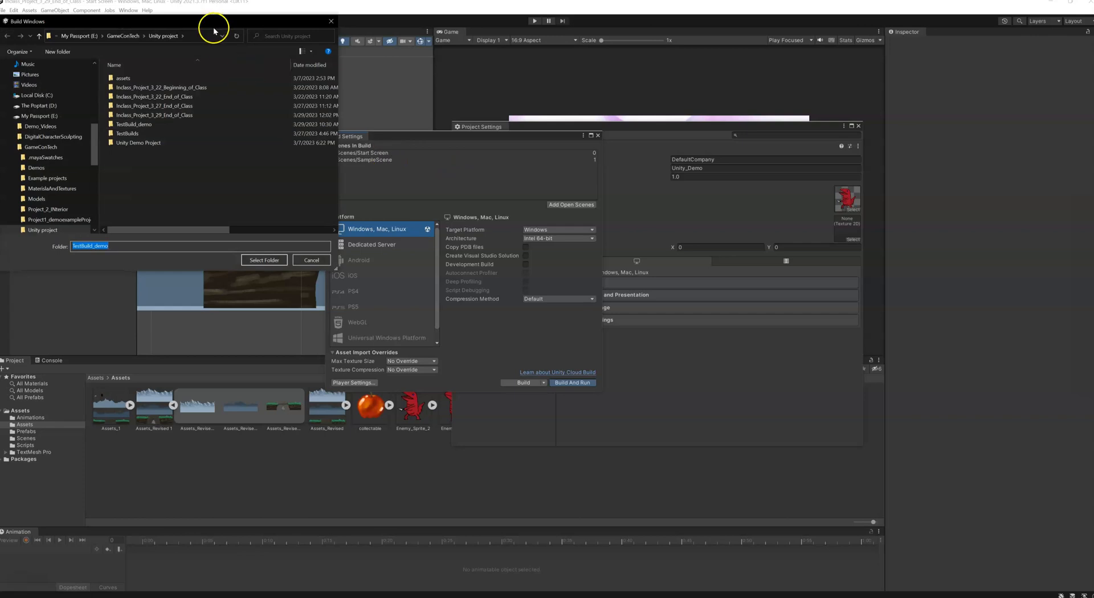
drag(196, 19, 701, 137)
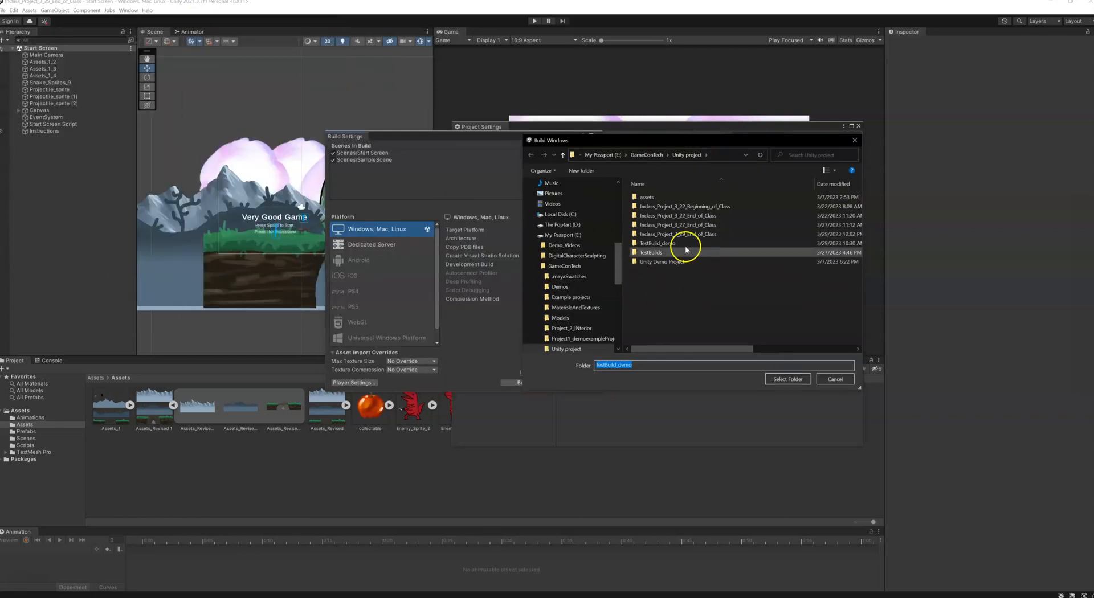
- Create a folder named FinalBuild in the Unity project directory and build the game into it
click(665, 282)
right_click(665, 282)
mouse_move(701, 379)
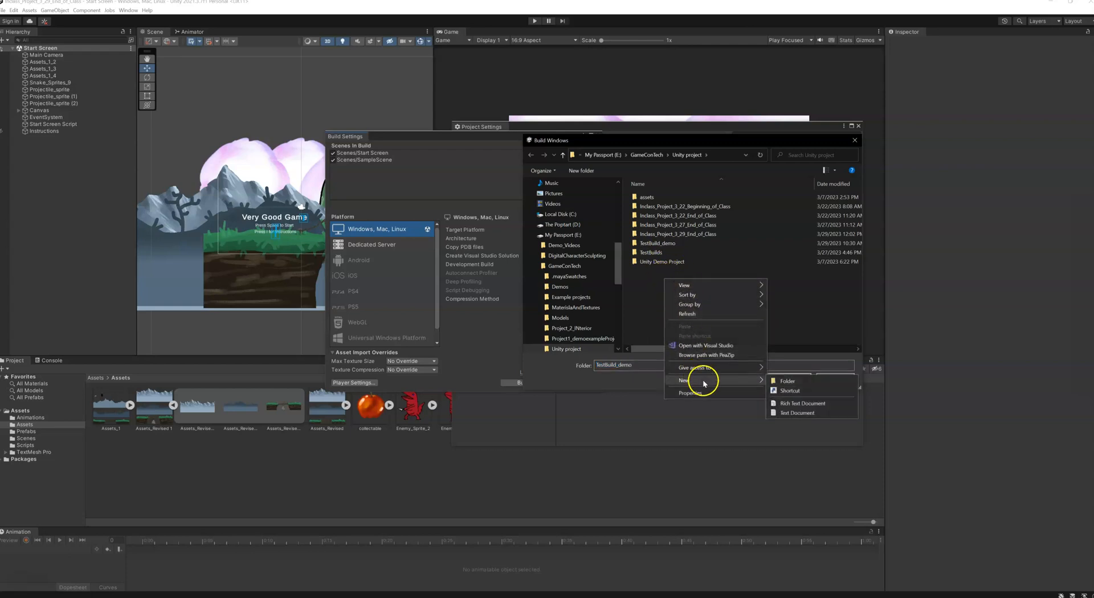
click(811, 380)
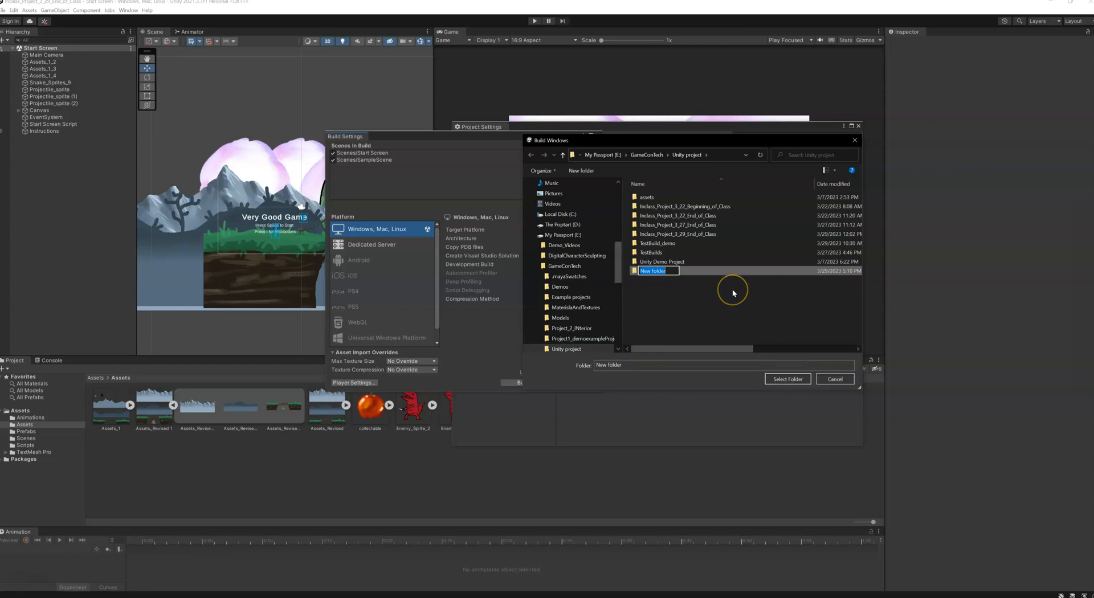
key(BackSpace)
text(FinalBuilds)
click(721, 286)
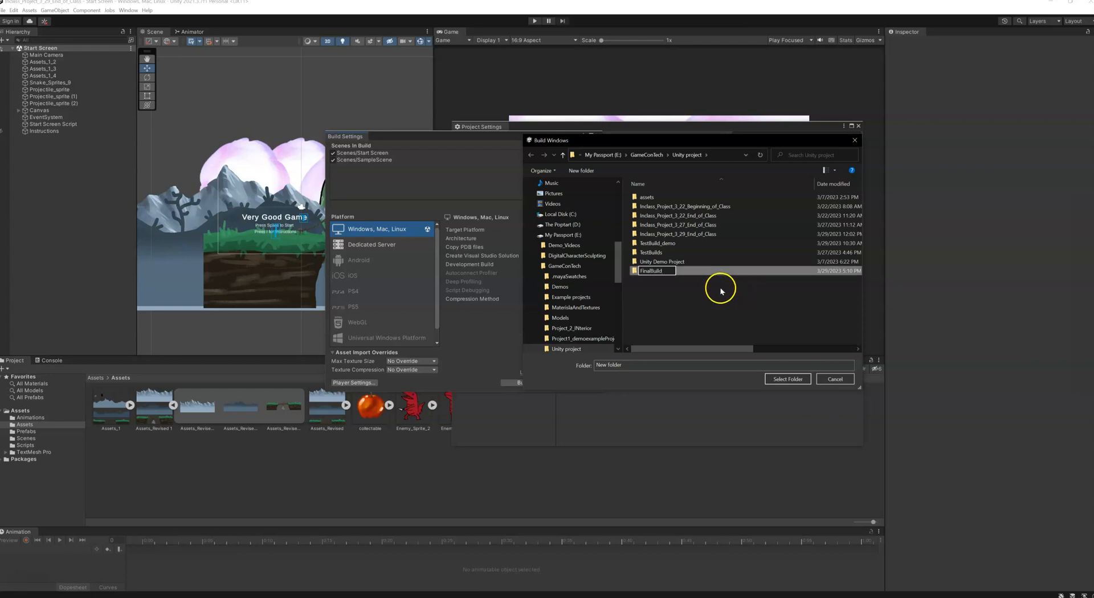
double_click(660, 265)
click(799, 380)
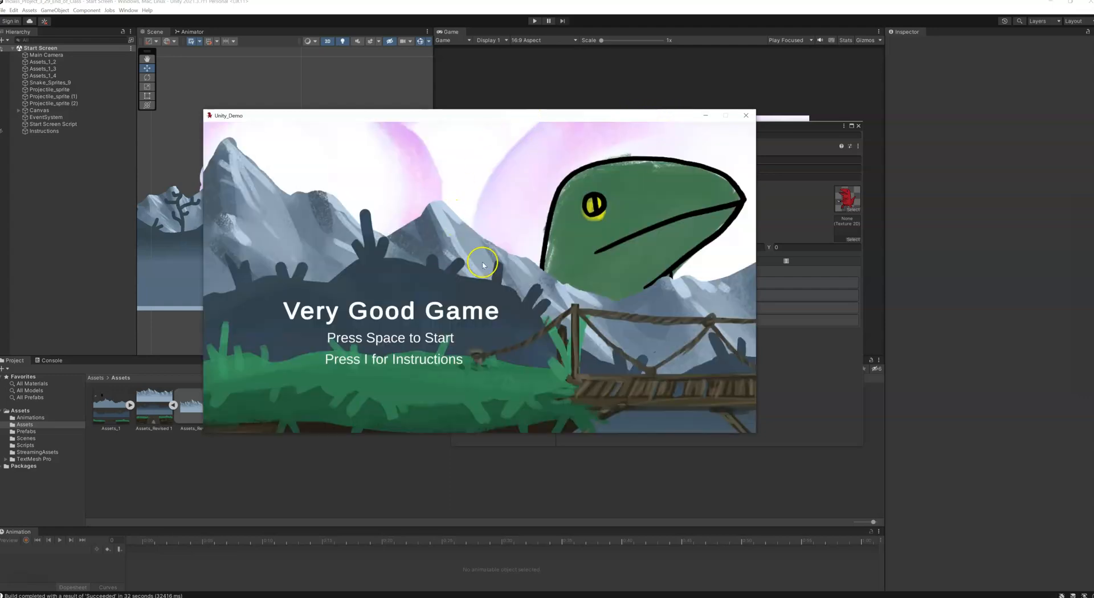
- Play-test the built game from its start screen, collecting apples and moving through the level, and close it
drag(317, 117, 329, 84)
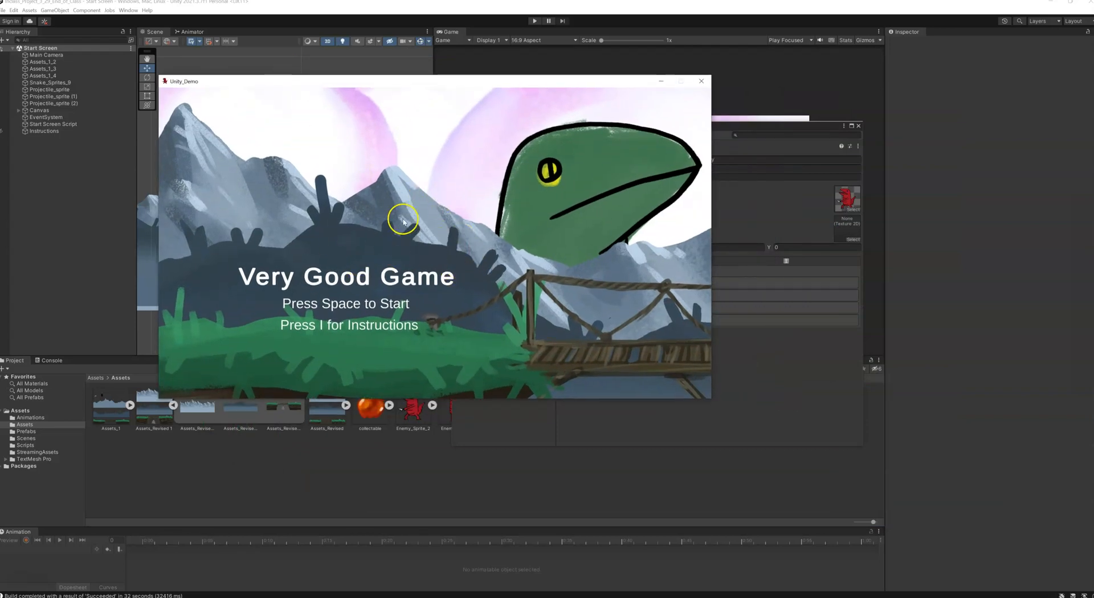
key(space)
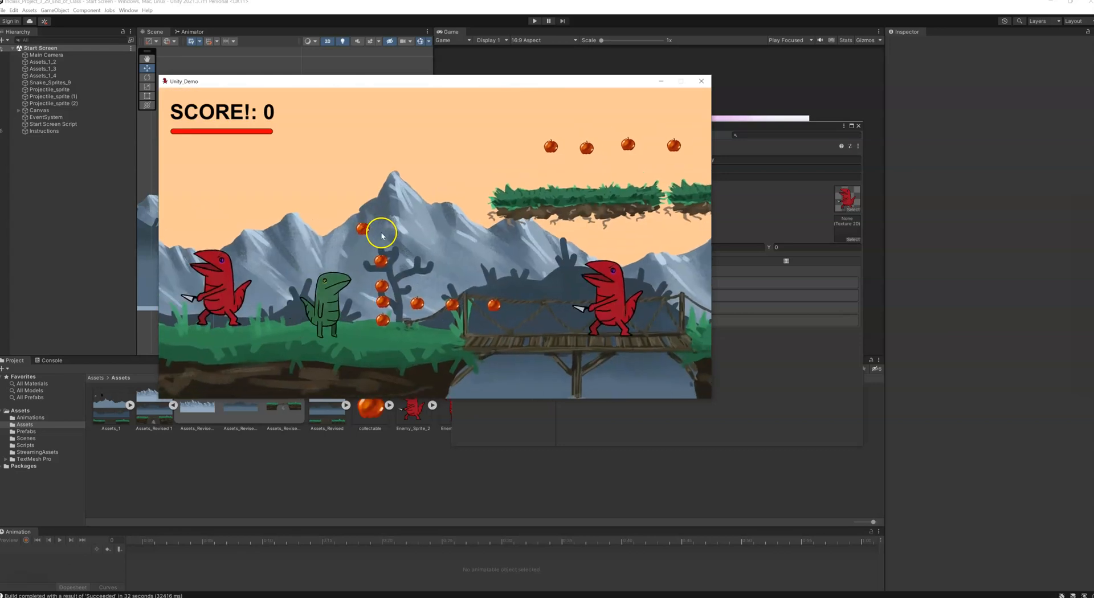
key(Right)
key(Left)
key(space)
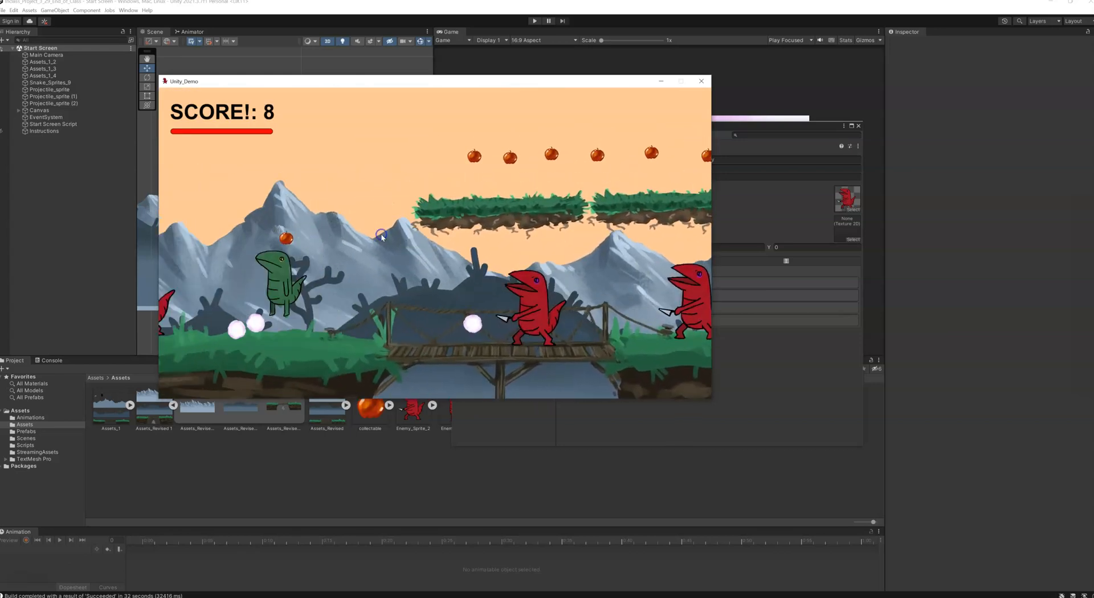
key(Right)
key(Right)
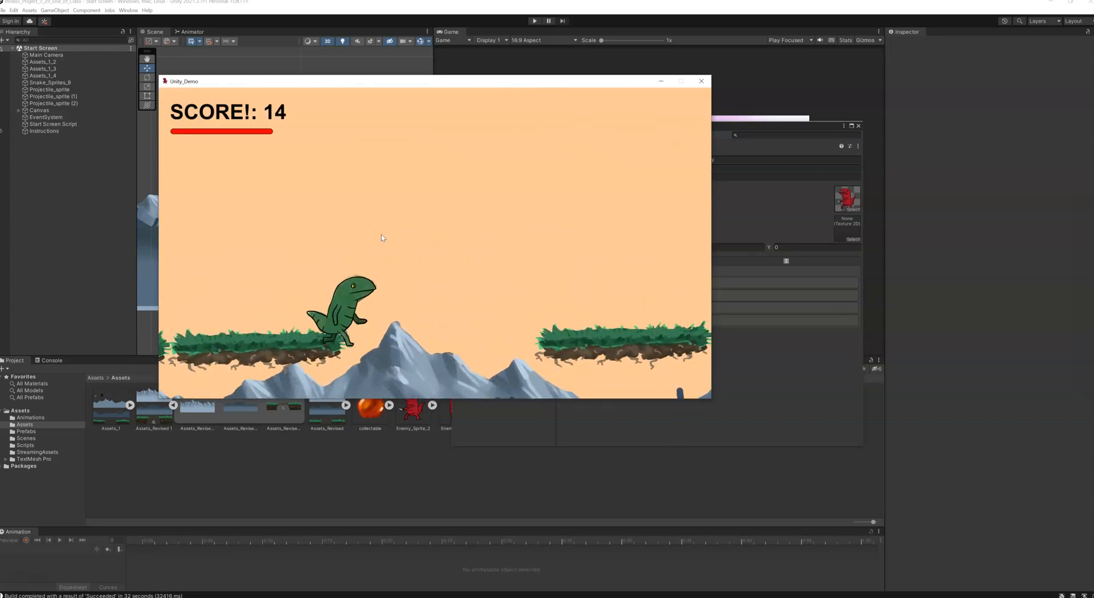
key(Right)
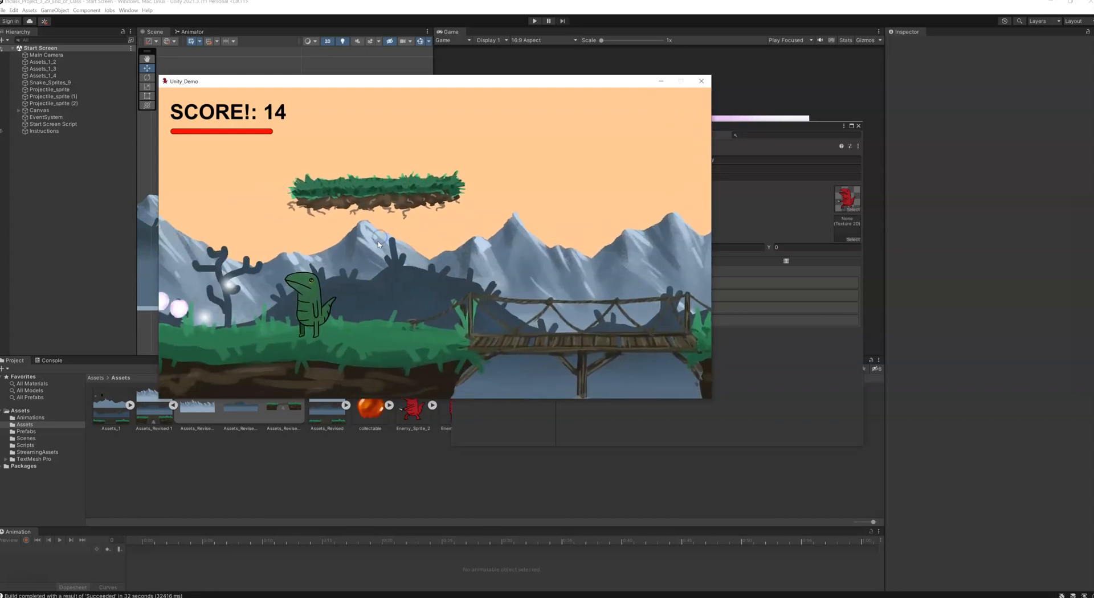
key(Right)
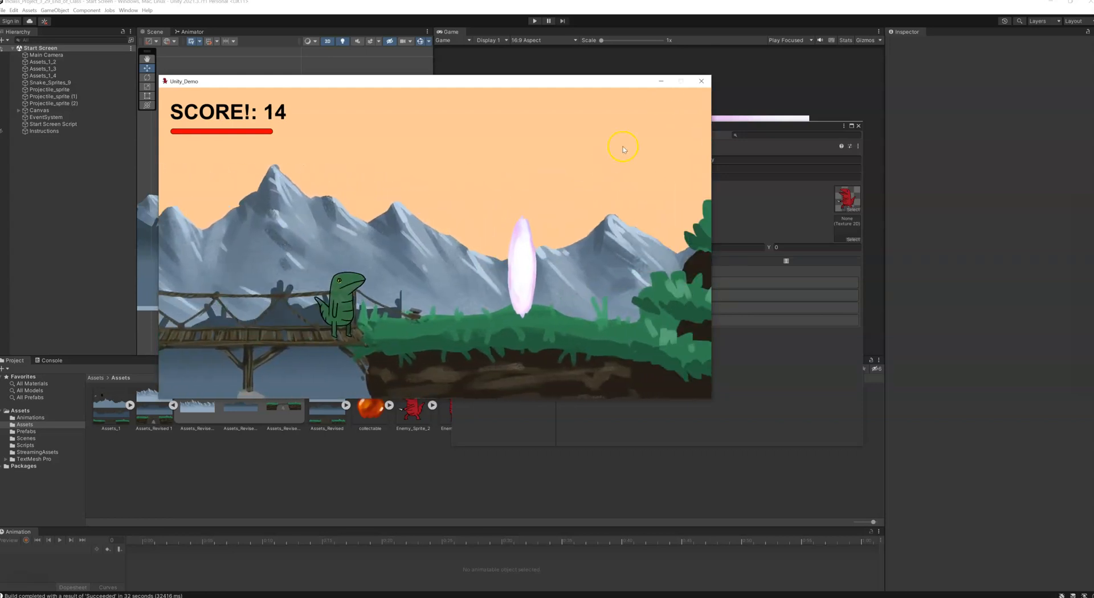
click(702, 77)
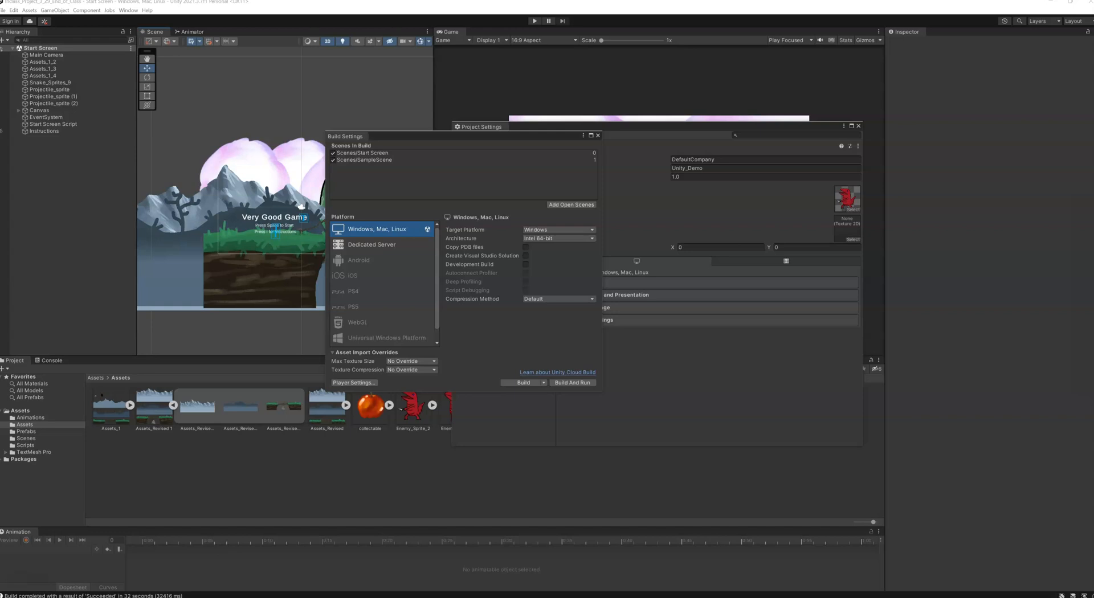
- Switch to File Explorer, open the FinalBuild folder and review all the generated build files
drag(1093, 191, 363, 123)
double_click(296, 190)
drag(374, 285, 307, 176)
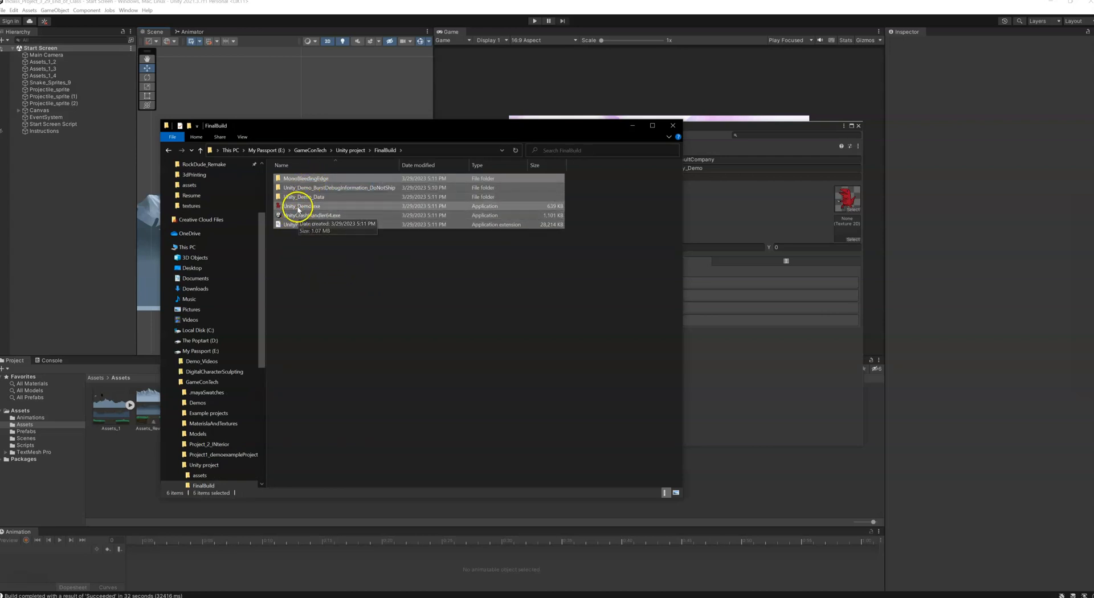
click(304, 242)
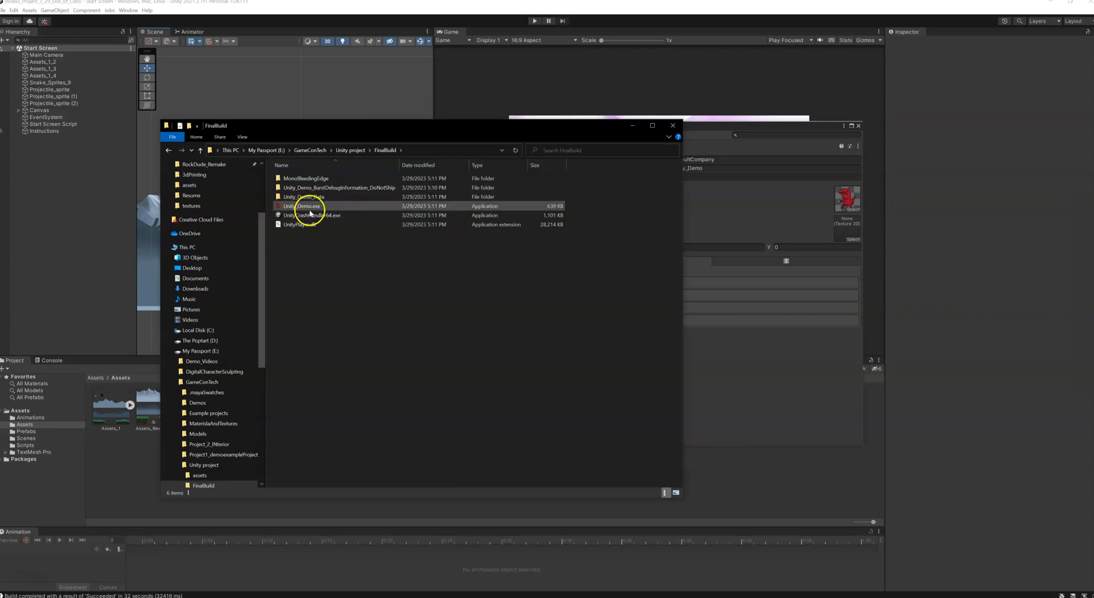
- In Google Drive's DMA-245-A folder, create a folder named UnityProject_ plus the owner's first name, keeping File Explorer visible beside it
drag(350, 142, 253, 77)
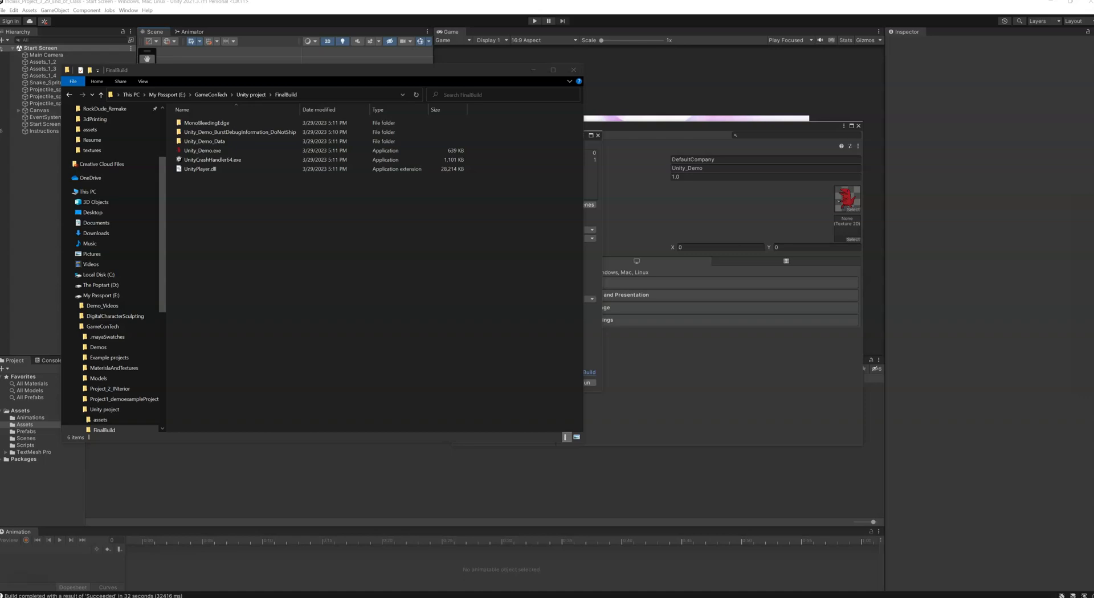
drag(1093, 186, 870, 35)
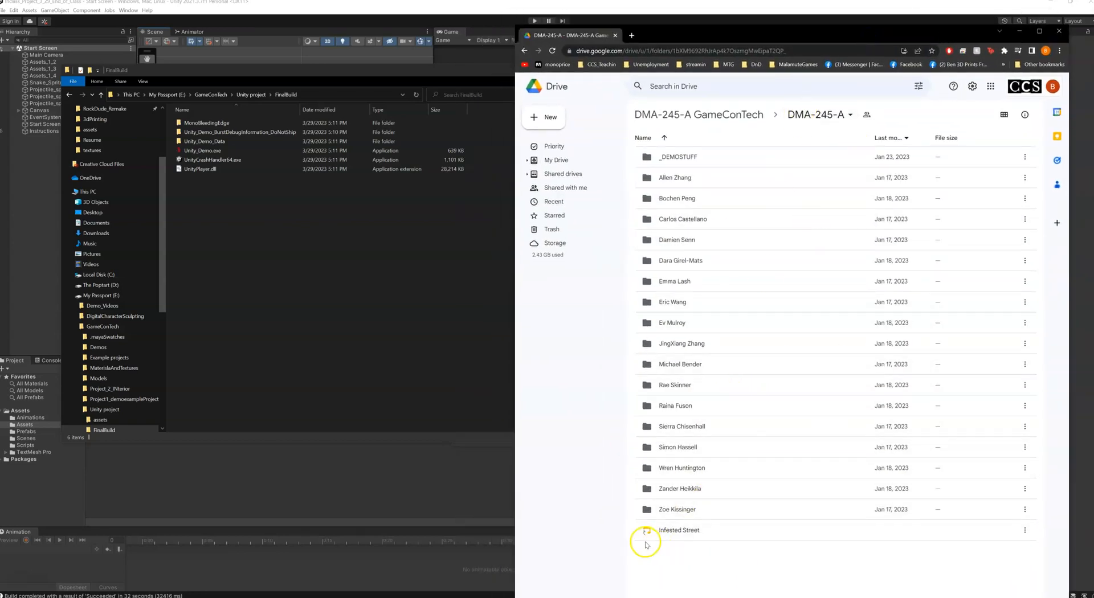
right_click(670, 553)
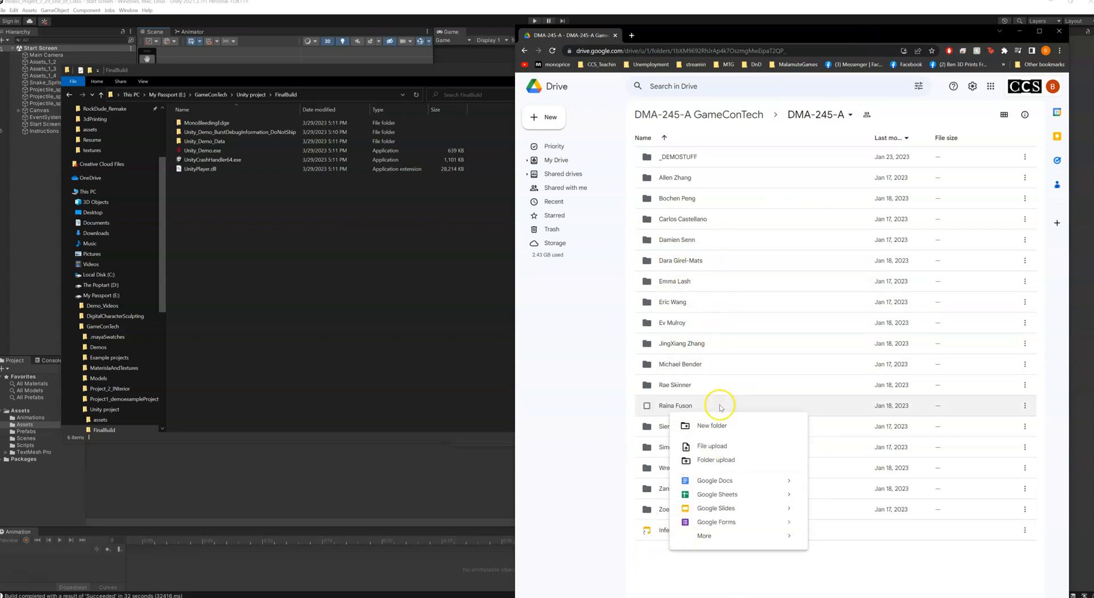
click(719, 434)
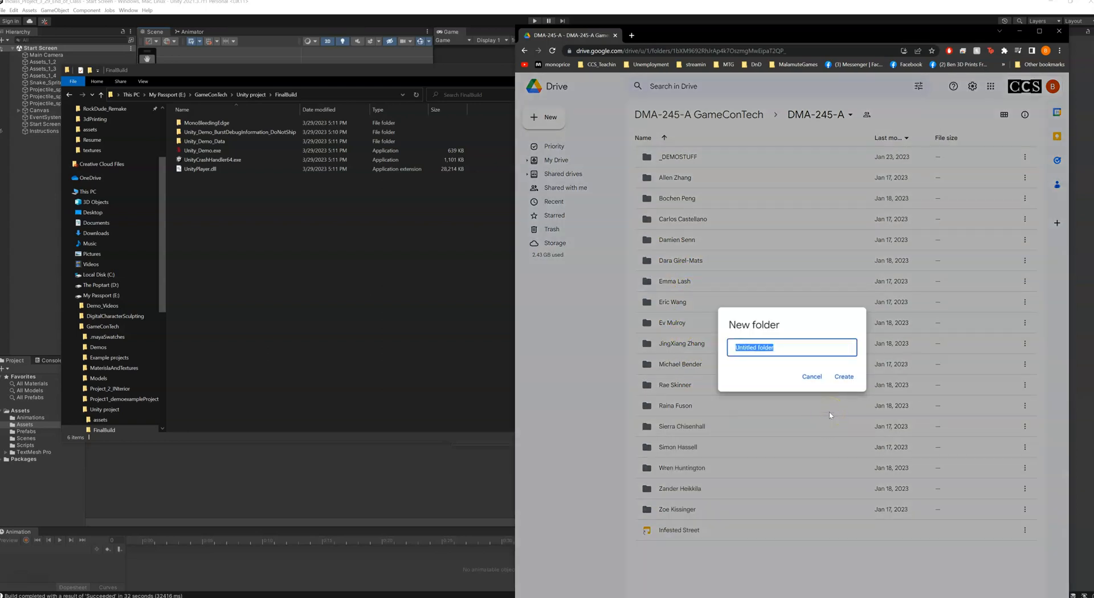
text(UnityProject_Ben)
click(832, 375)
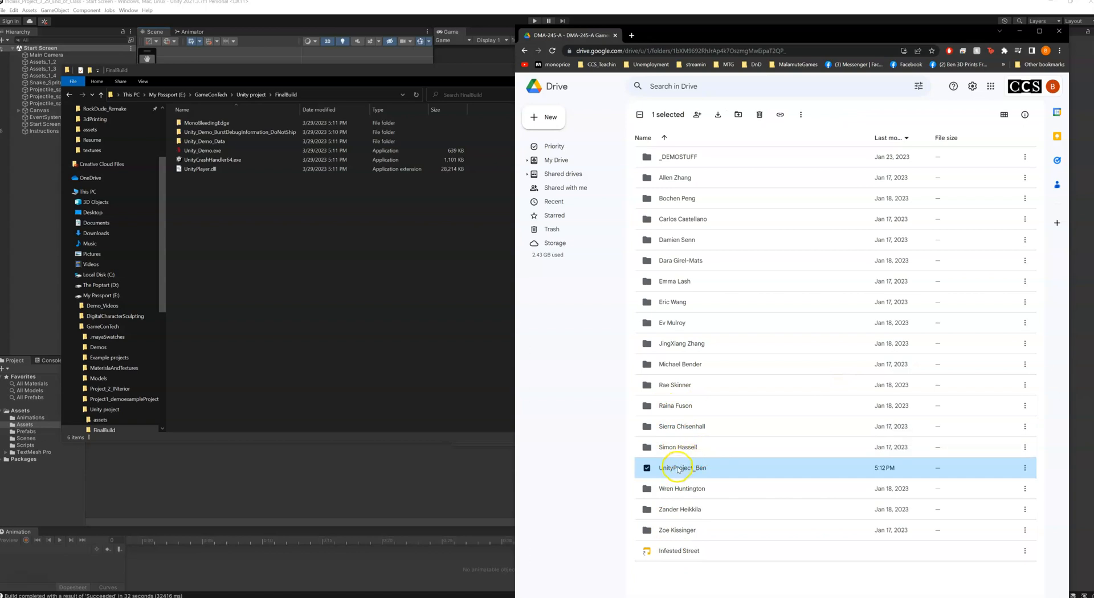
- Open the new Drive folder and upload the entire contents of the FinalBuild folder into it
double_click(675, 468)
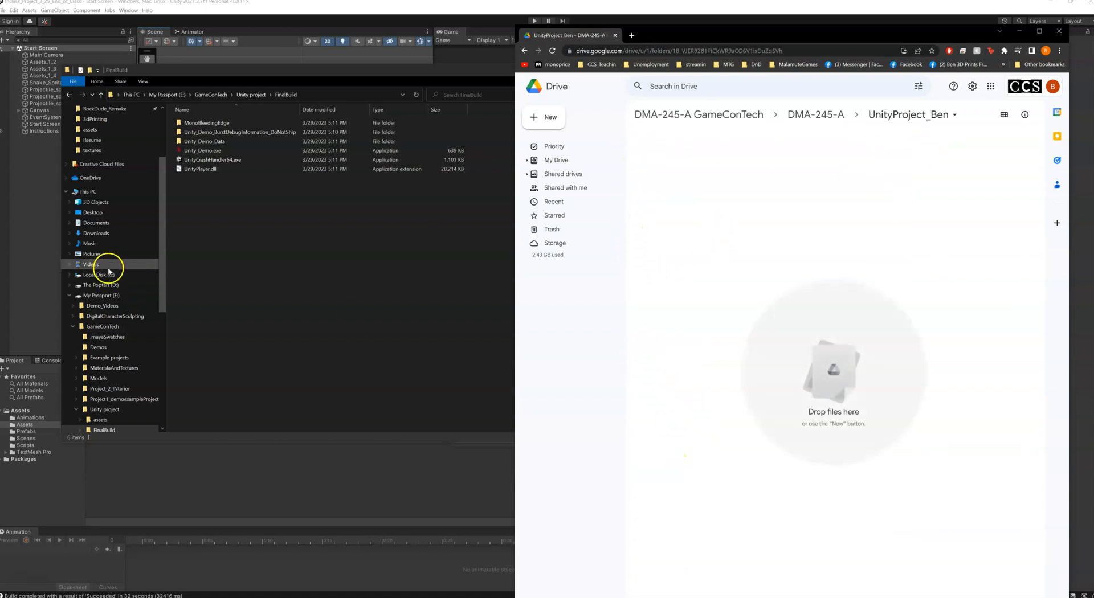
click(219, 218)
drag(243, 221, 196, 125)
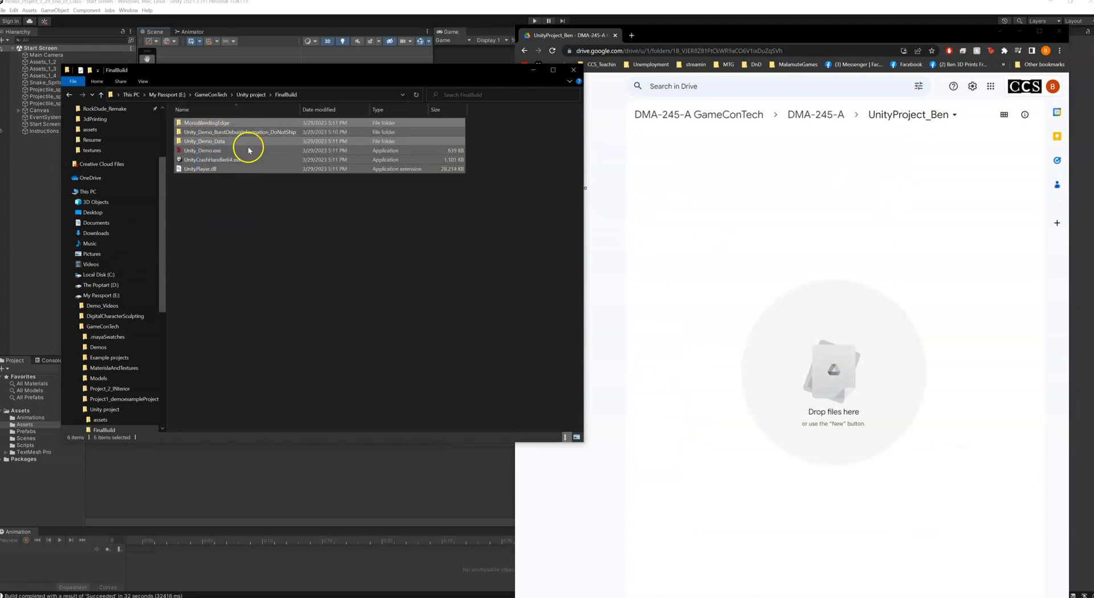
drag(245, 164, 782, 289)
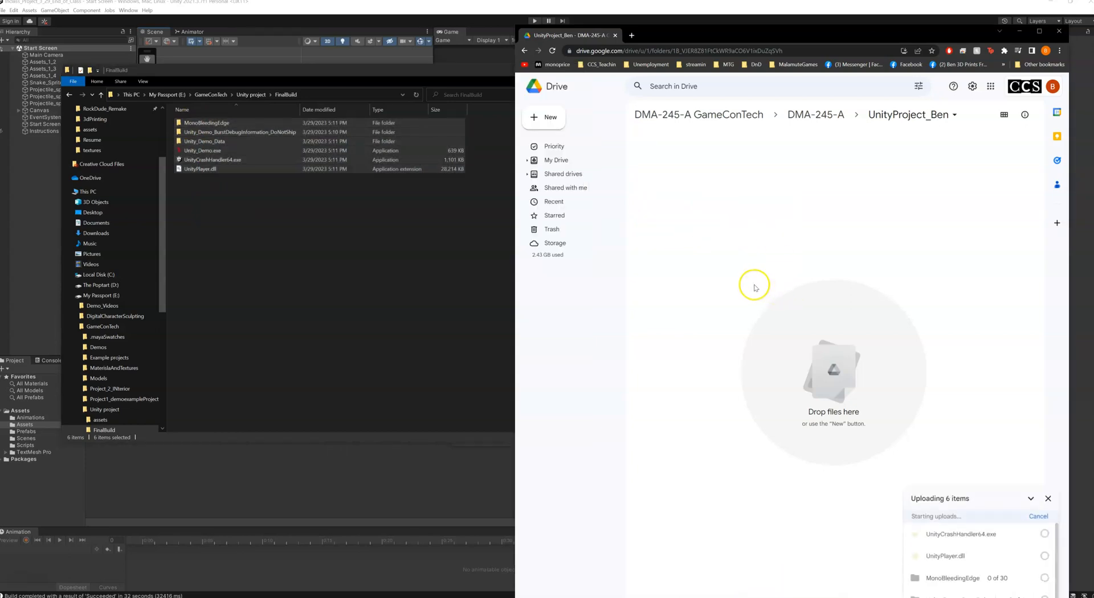
- Check the upload progress, return to the DMA-245-A folder and view the actions available for the uploaded project folder
drag(229, 206, 213, 134)
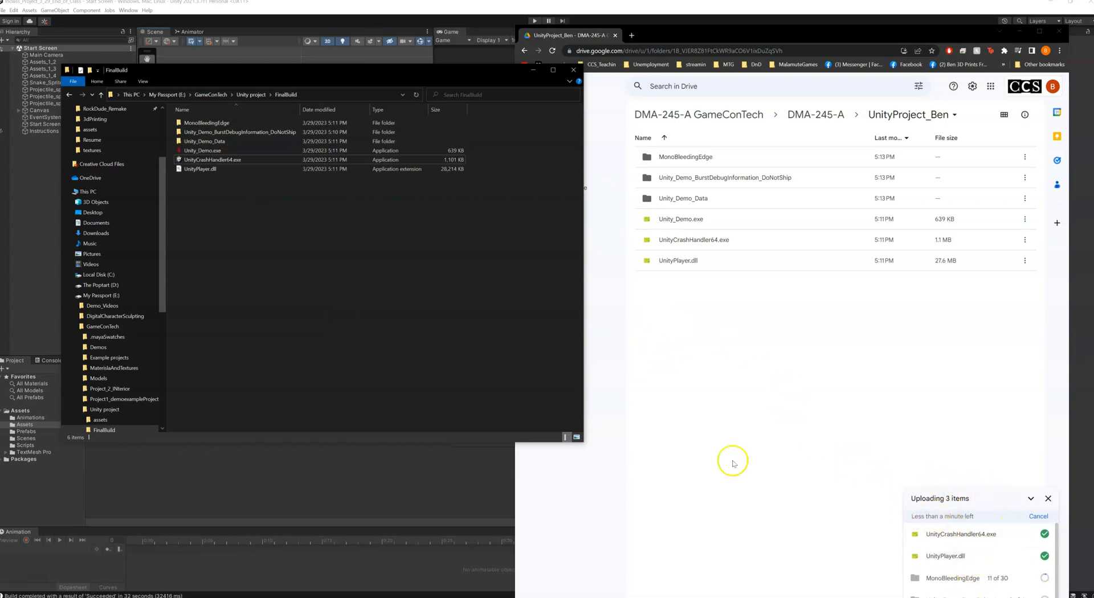
scroll(969, 536, down, 1)
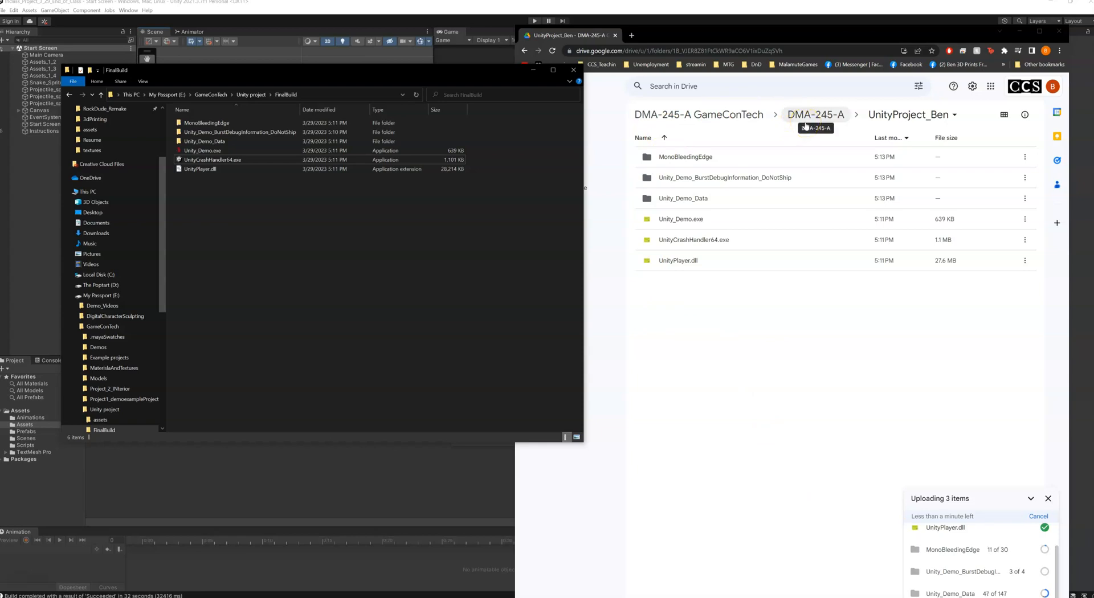
click(807, 120)
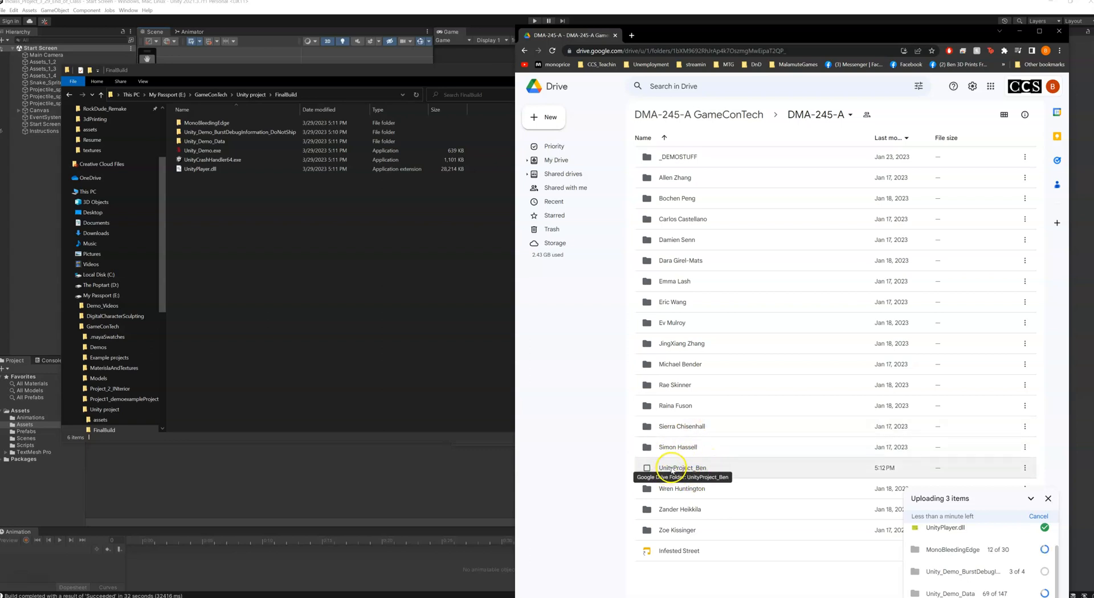
right_click(666, 470)
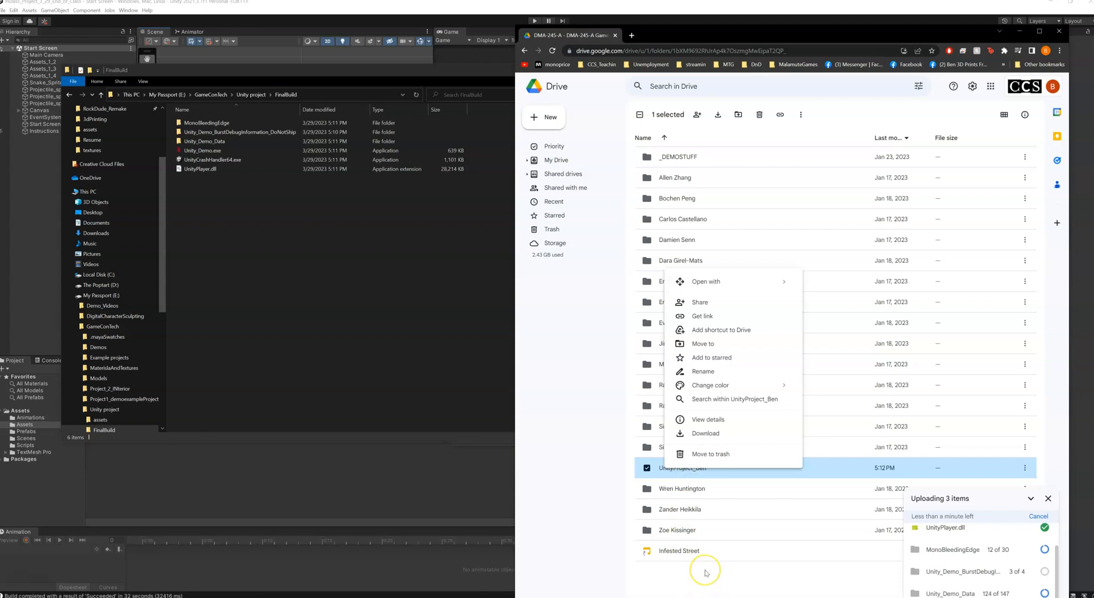
click(313, 276)
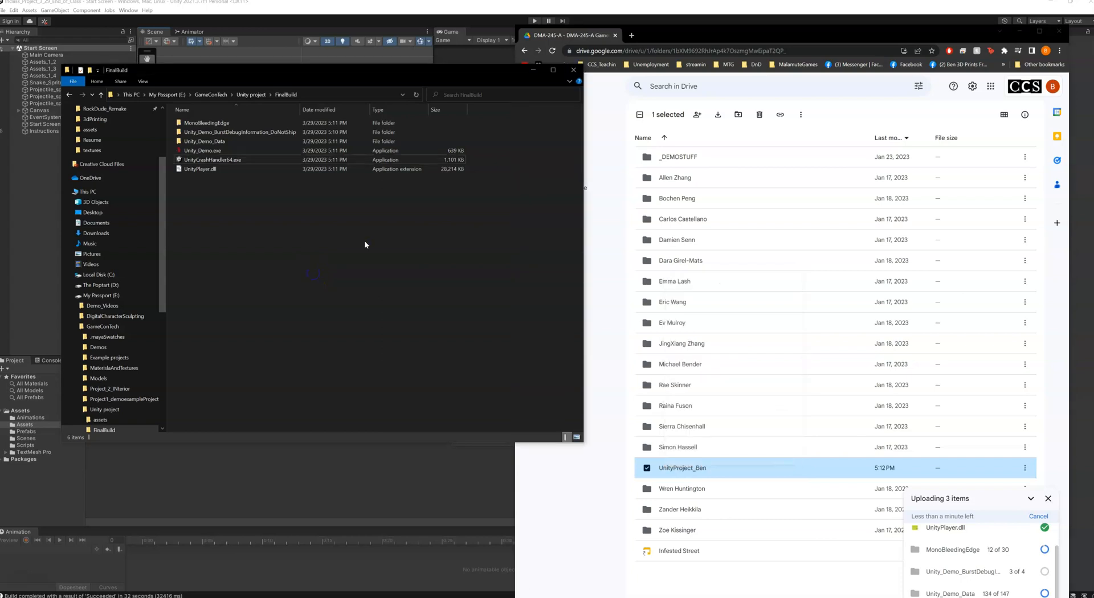
- Return to Unity and rearrange the Build Settings and Project Settings windows, widening the Scene view slightly
click(313, 473)
drag(432, 136, 443, 214)
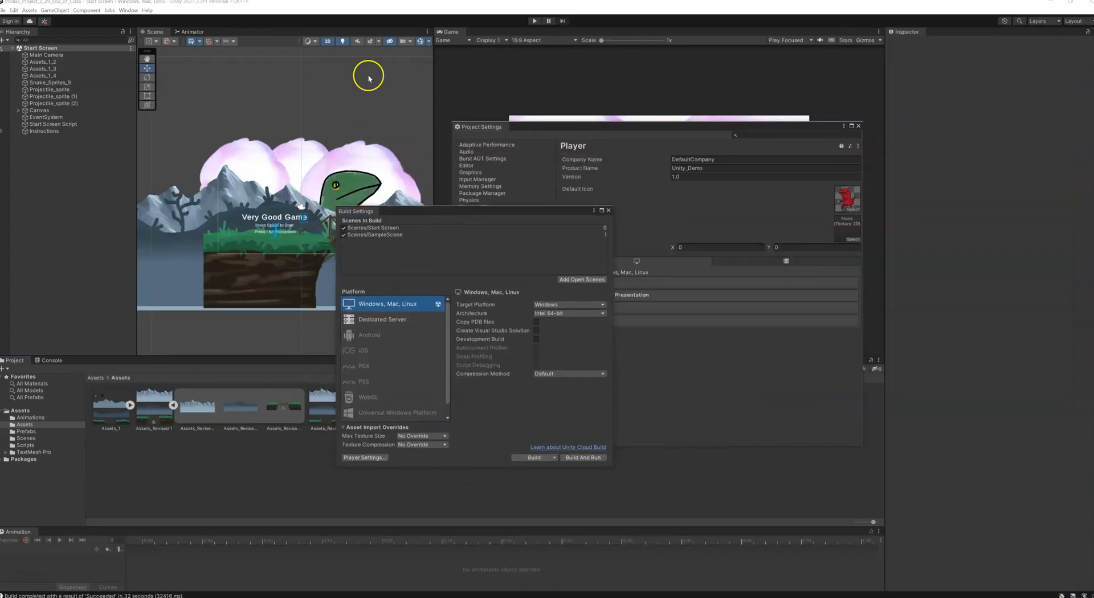
mouse_move(433, 71)
mouse_down()
mouse_move(475, 83)
mouse_move(443, 81)
mouse_up()
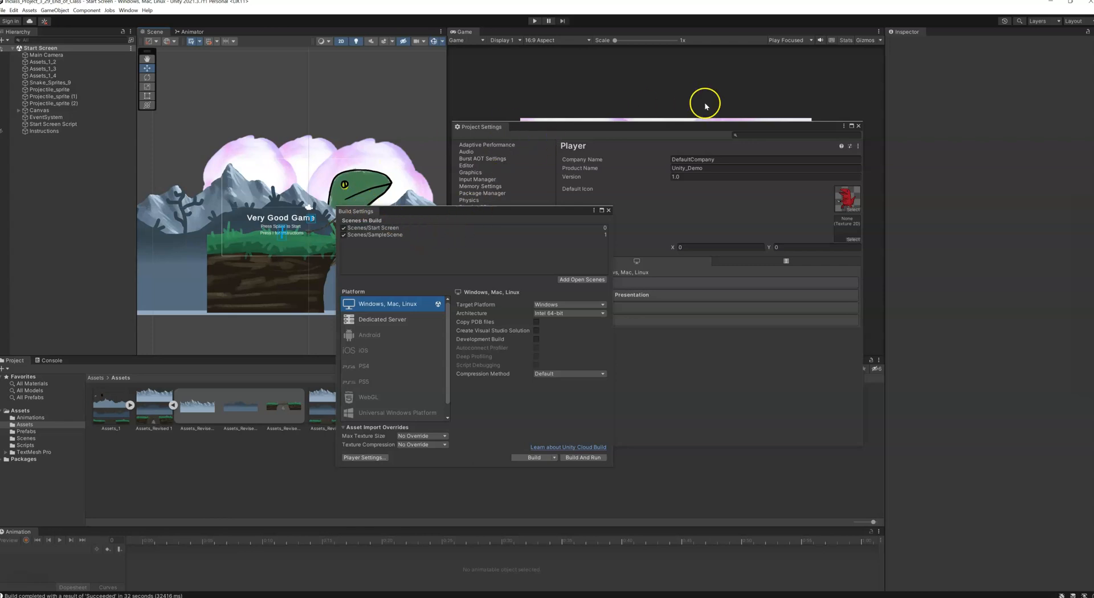
drag(520, 208, 726, 259)
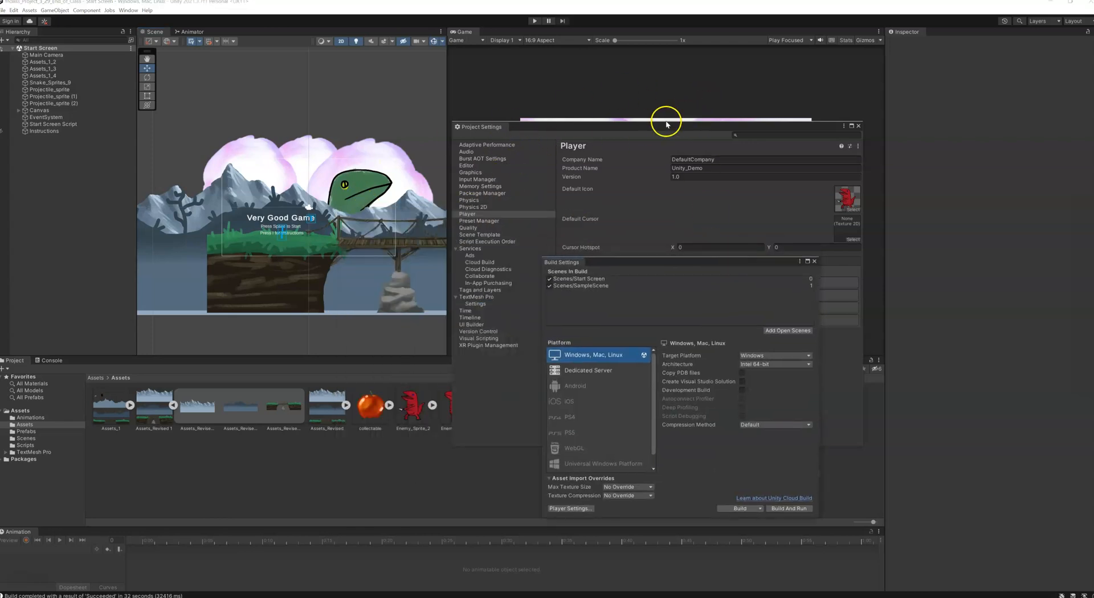
drag(635, 131, 349, 161)
drag(636, 262, 564, 205)
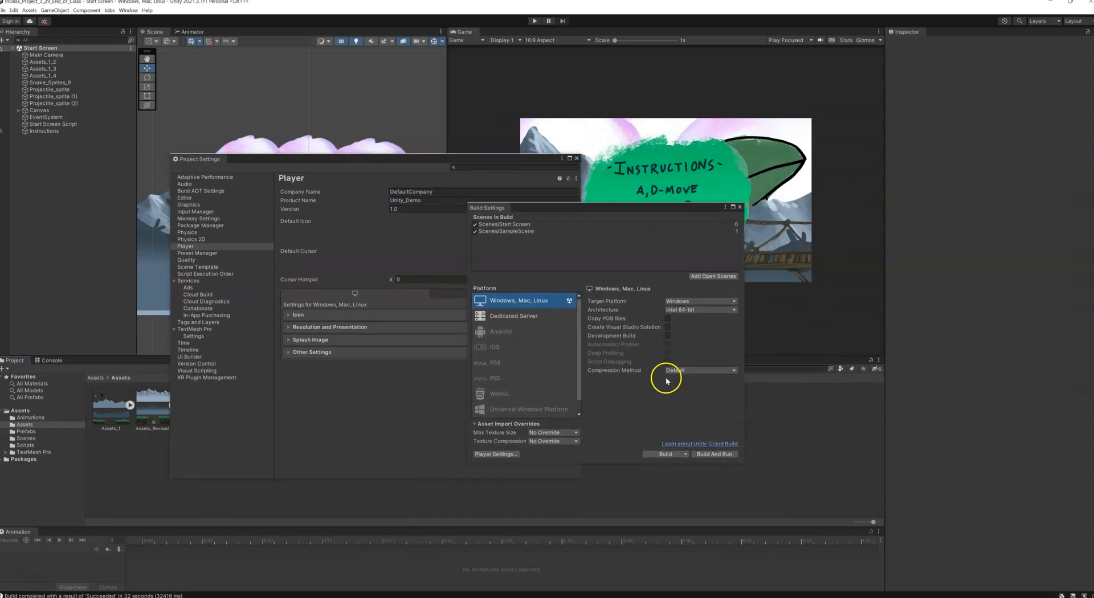